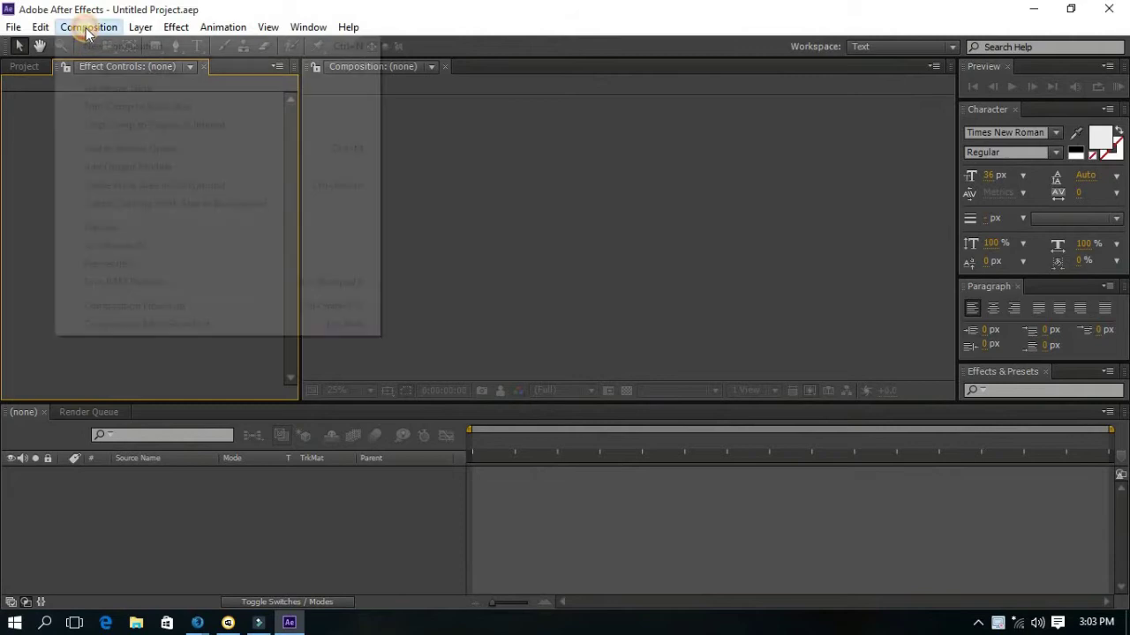
Create a 1920x1080 comp called 'main' holding a full-frame dark gray solid named 'low-poly'.
{"action": "left_click", "coordinate": [98, 48]}
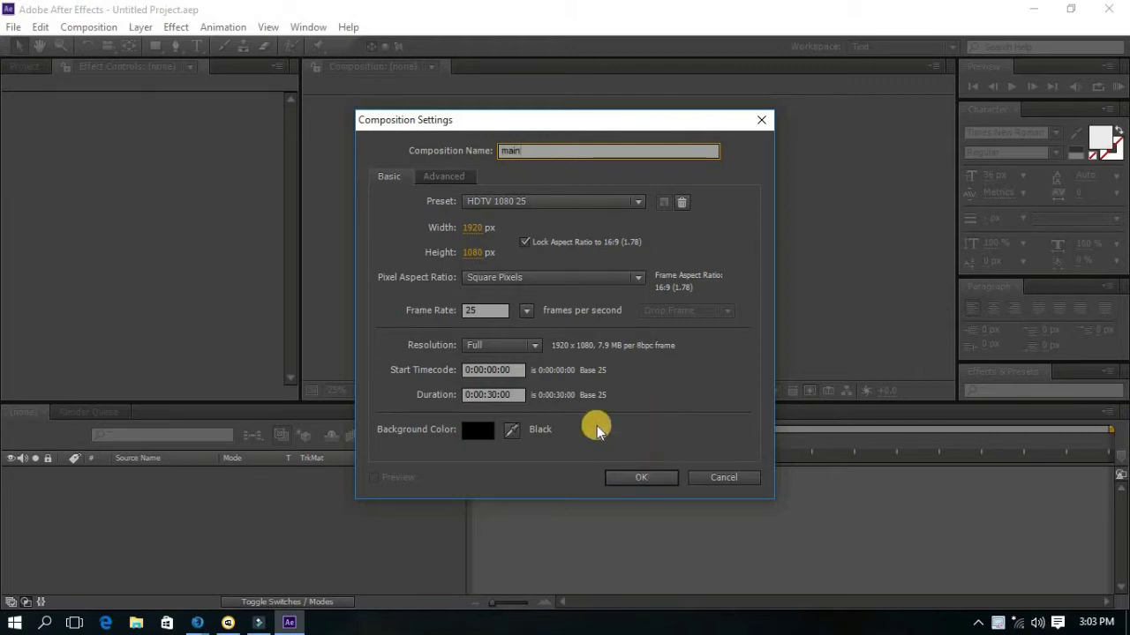
{"action": "left_click", "coordinate": [637, 479]}
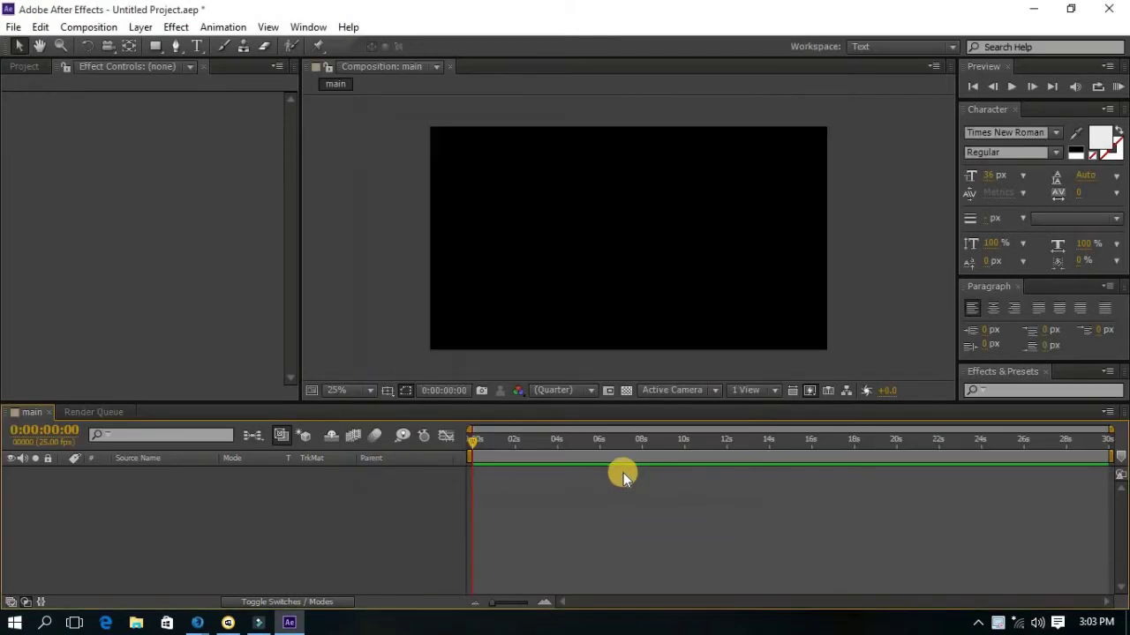
{"action": "right_click", "coordinate": [222, 517]}
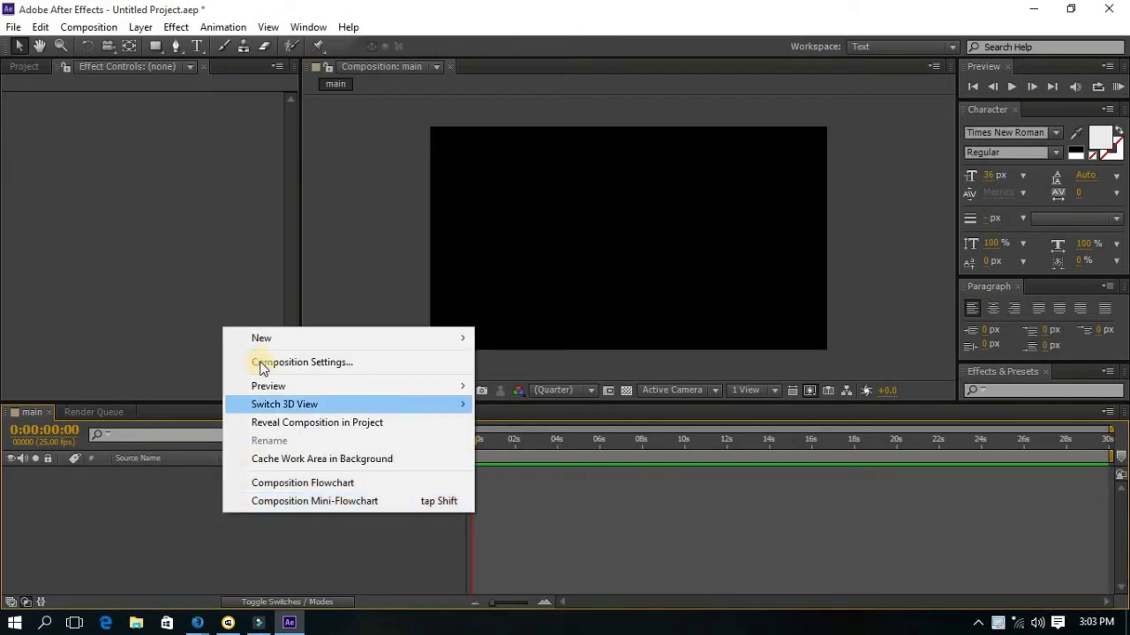
{"action": "mouse_move", "coordinate": [262, 345]}
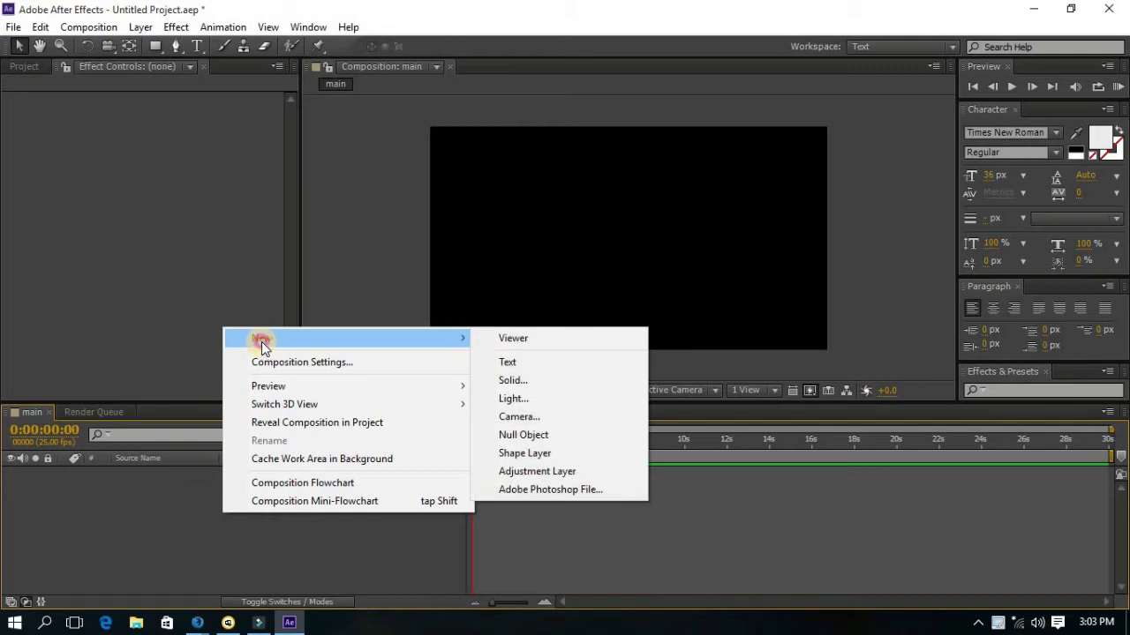
{"action": "left_click", "coordinate": [501, 380]}
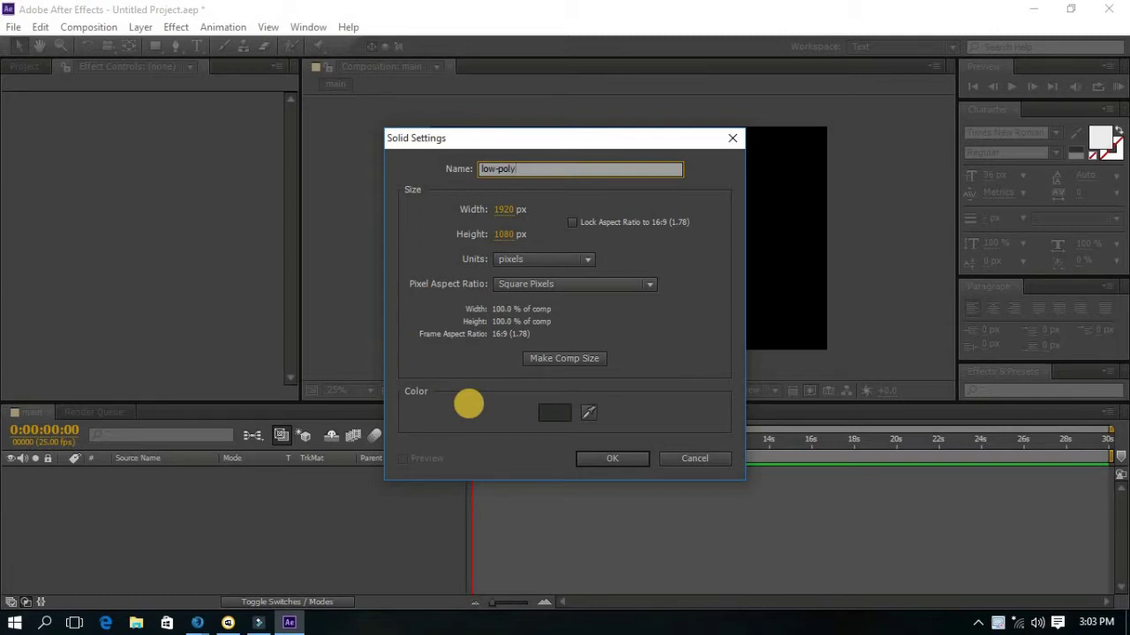
{"action": "key", "text": "Return"}
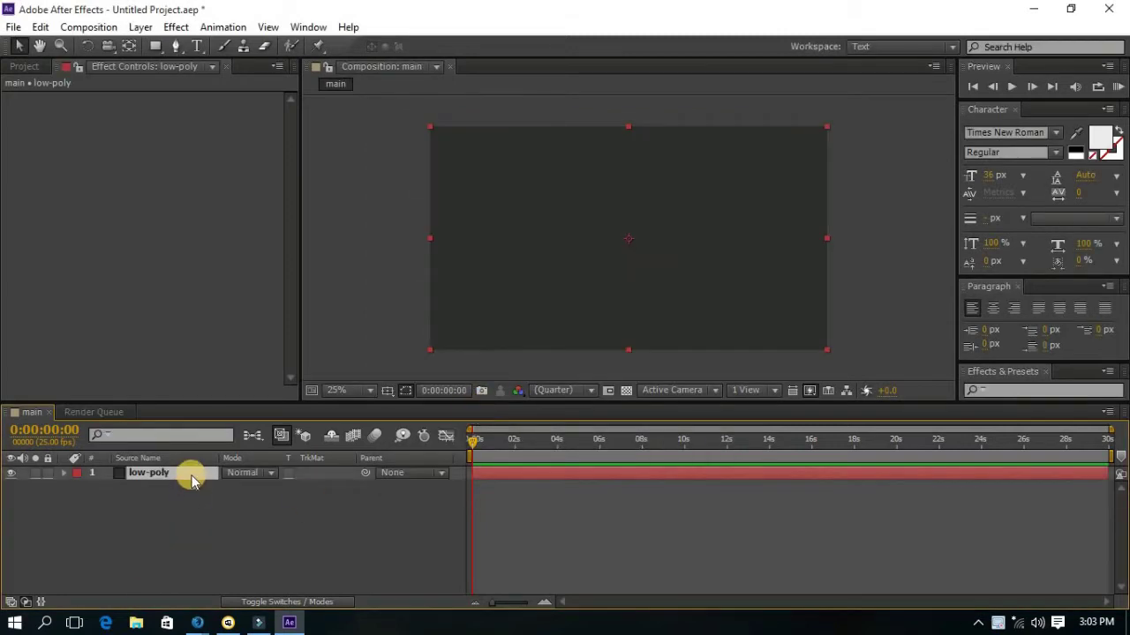
Apply Trapcode Mir to low-poly and set its Geometry Size X to 2270 and Size Y to 1310.
{"action": "left_click", "coordinate": [191, 496]}
{"action": "left_click", "coordinate": [192, 472]}
{"action": "left_click", "coordinate": [175, 27]}
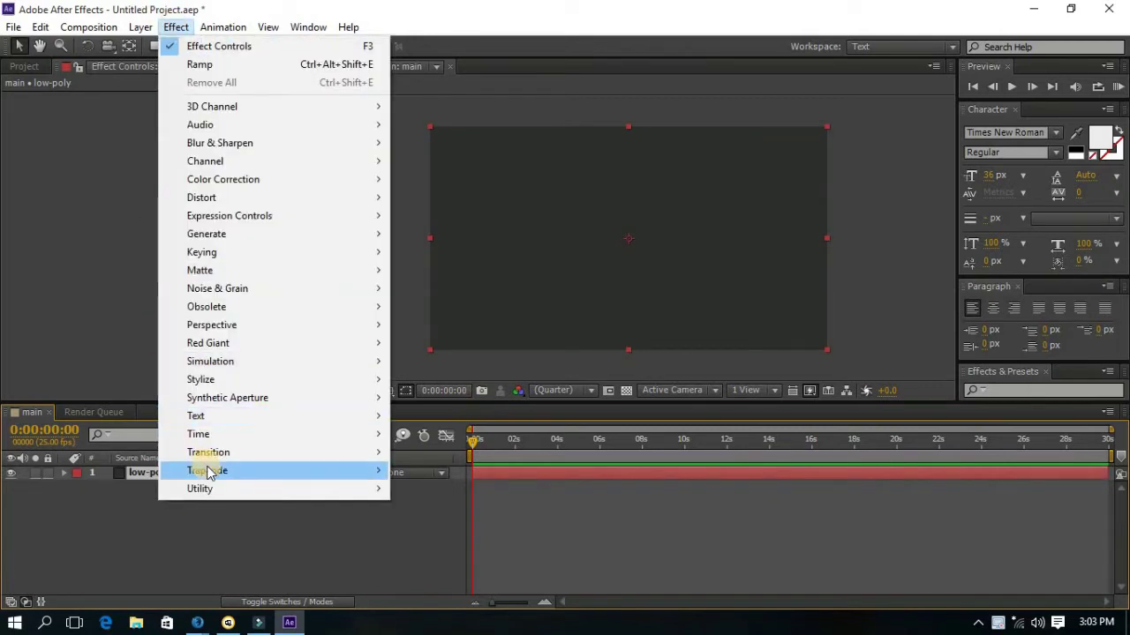
{"action": "mouse_move", "coordinate": [349, 475]}
{"action": "left_click", "coordinate": [432, 379]}
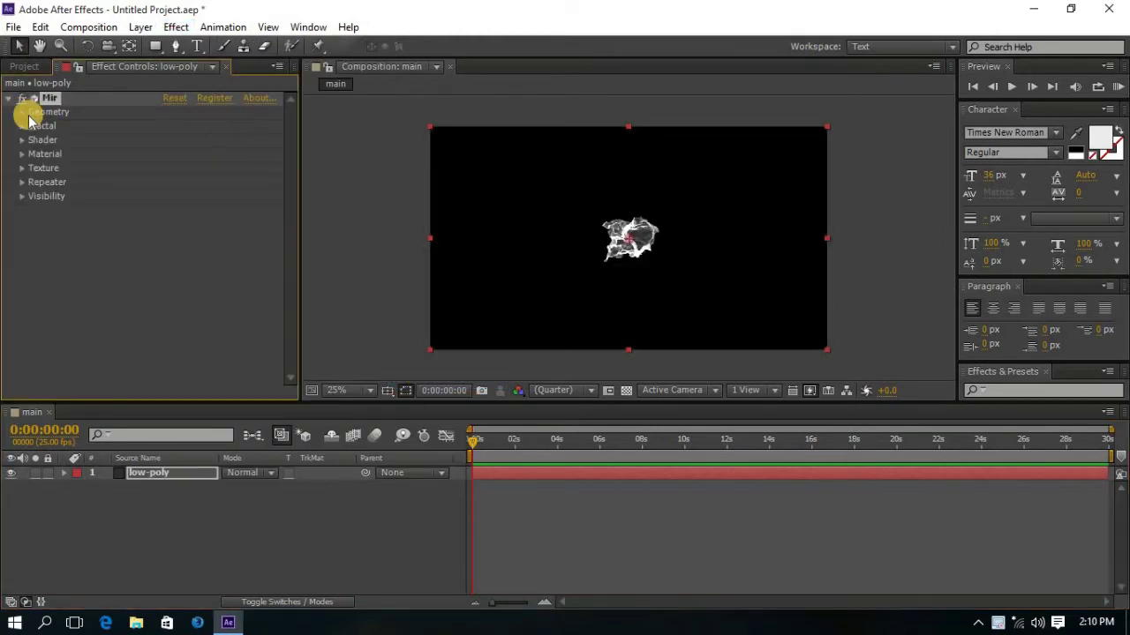
{"action": "left_click", "coordinate": [22, 112]}
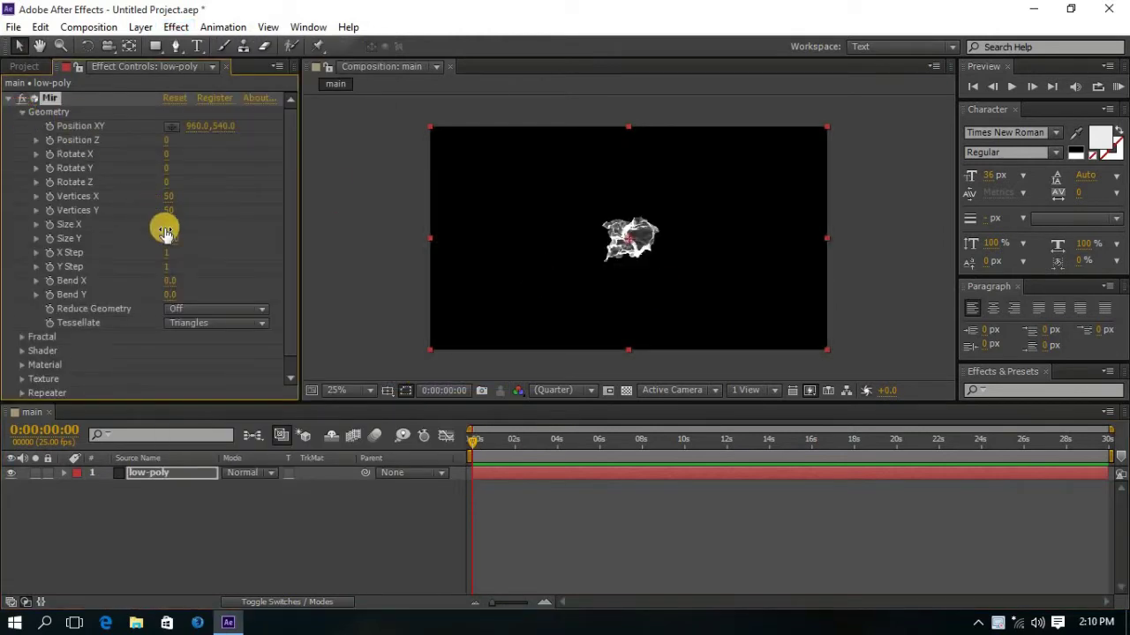
{"action": "left_click_drag", "start_coordinate": [170, 224], "coordinate": [325, 236]}
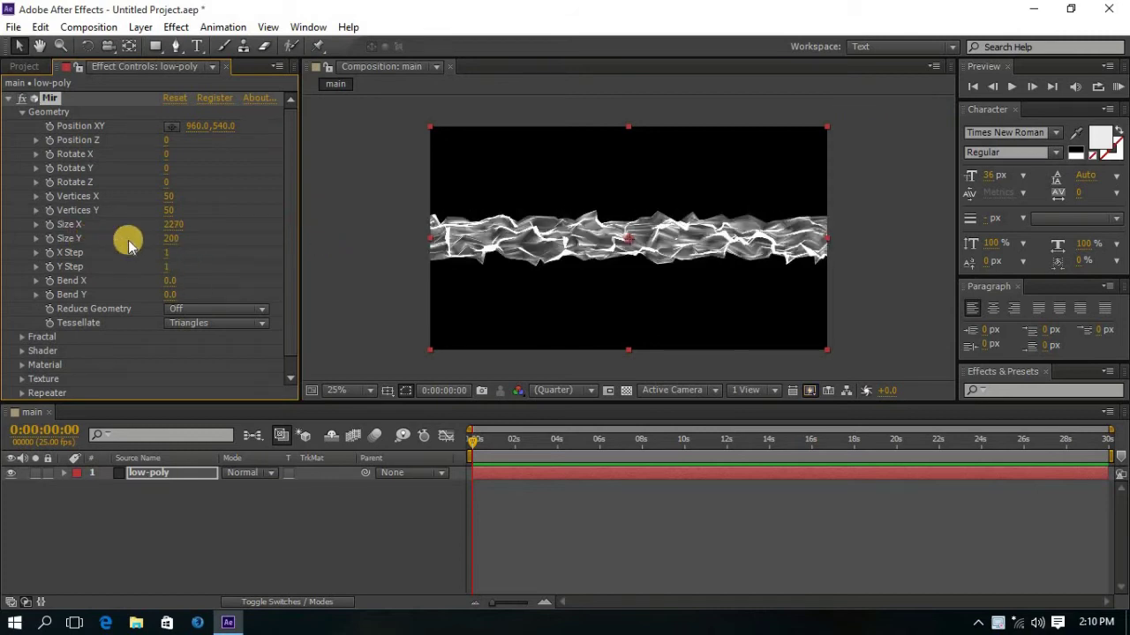
{"action": "left_click_drag", "start_coordinate": [170, 239], "coordinate": [289, 281]}
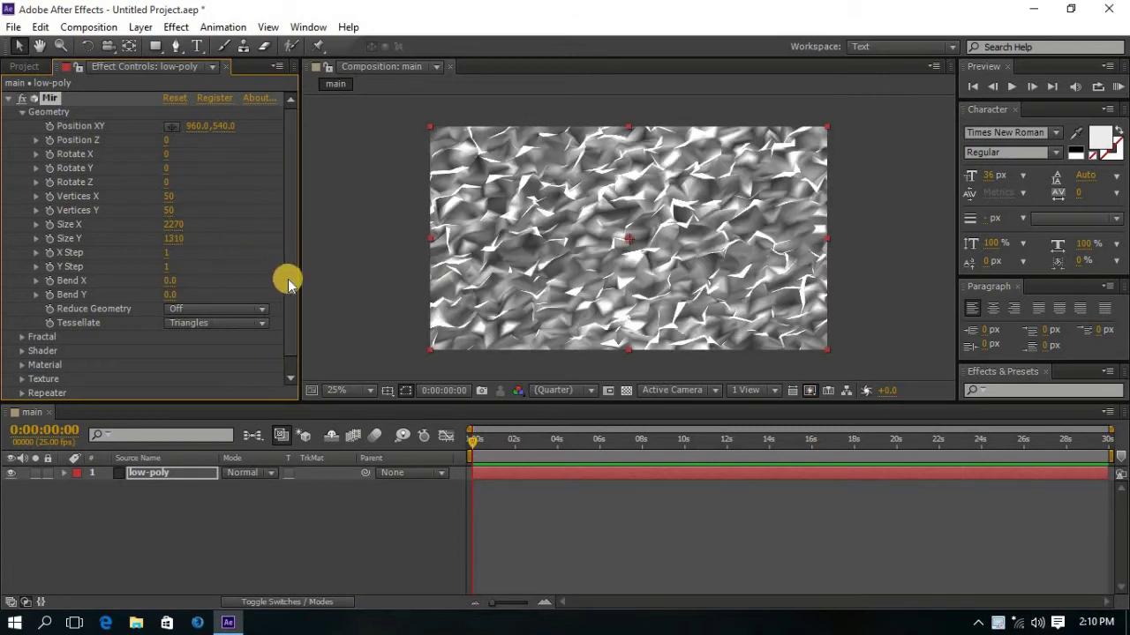
{"action": "left_click", "coordinate": [301, 535]}
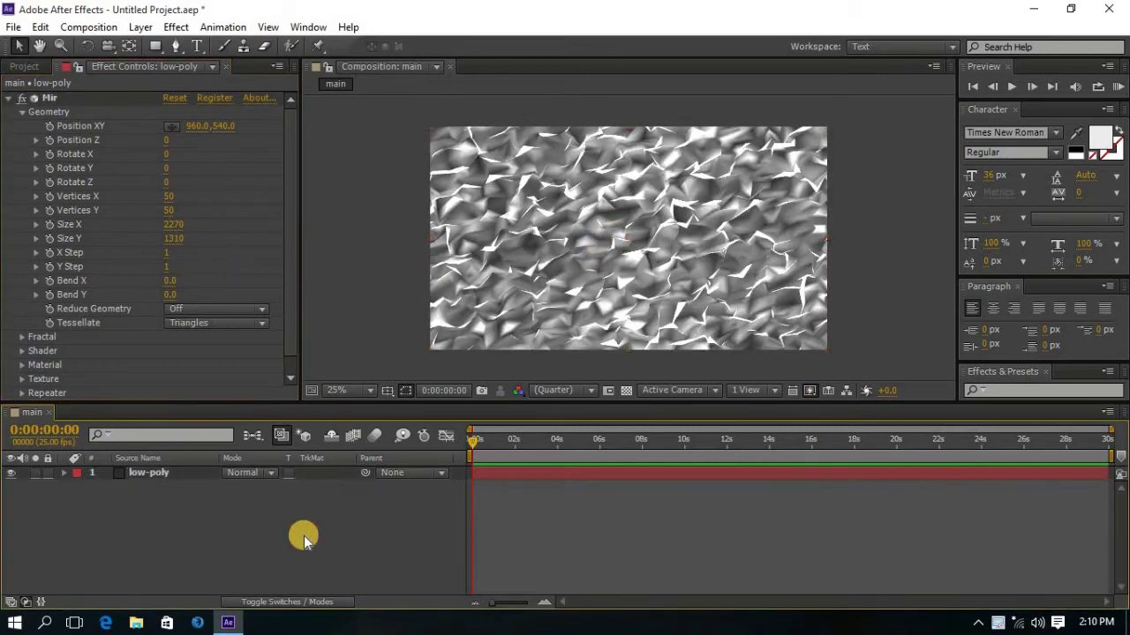
Switch the Mir Shader on low-poly to Flat, leaving a plain white frame.
{"action": "left_click", "coordinate": [22, 114]}
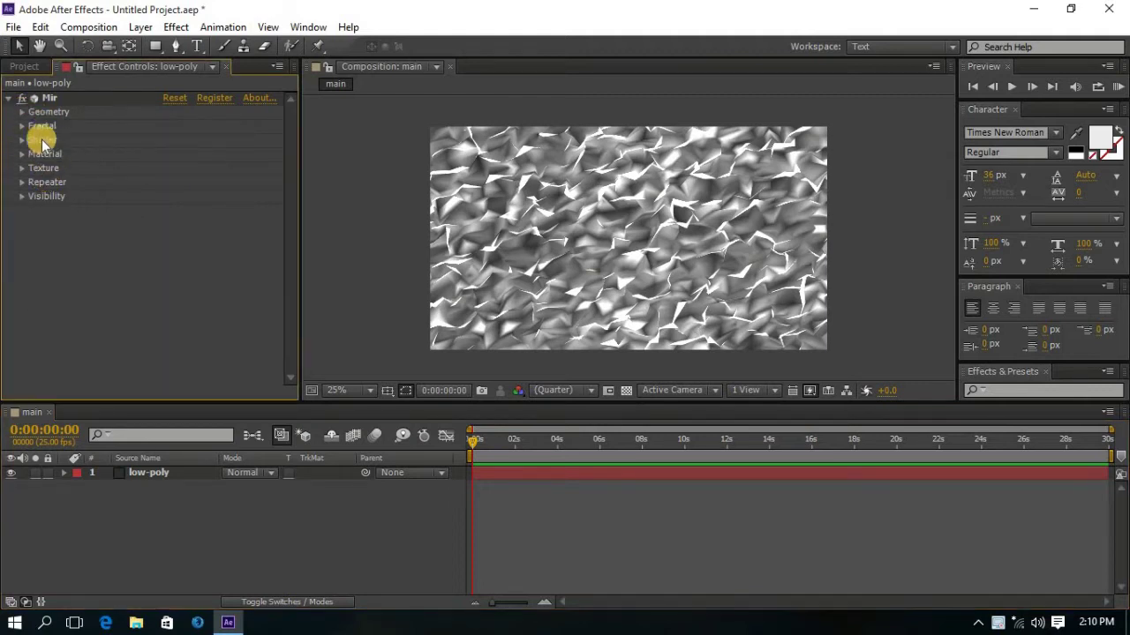
{"action": "left_click", "coordinate": [22, 140]}
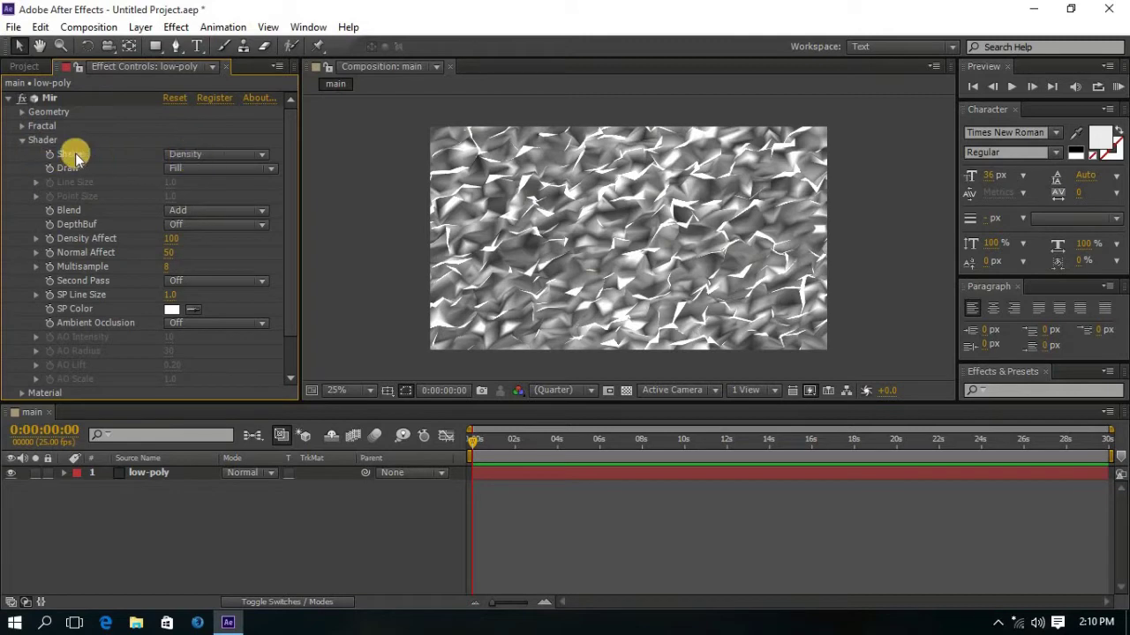
{"action": "left_click", "coordinate": [200, 154]}
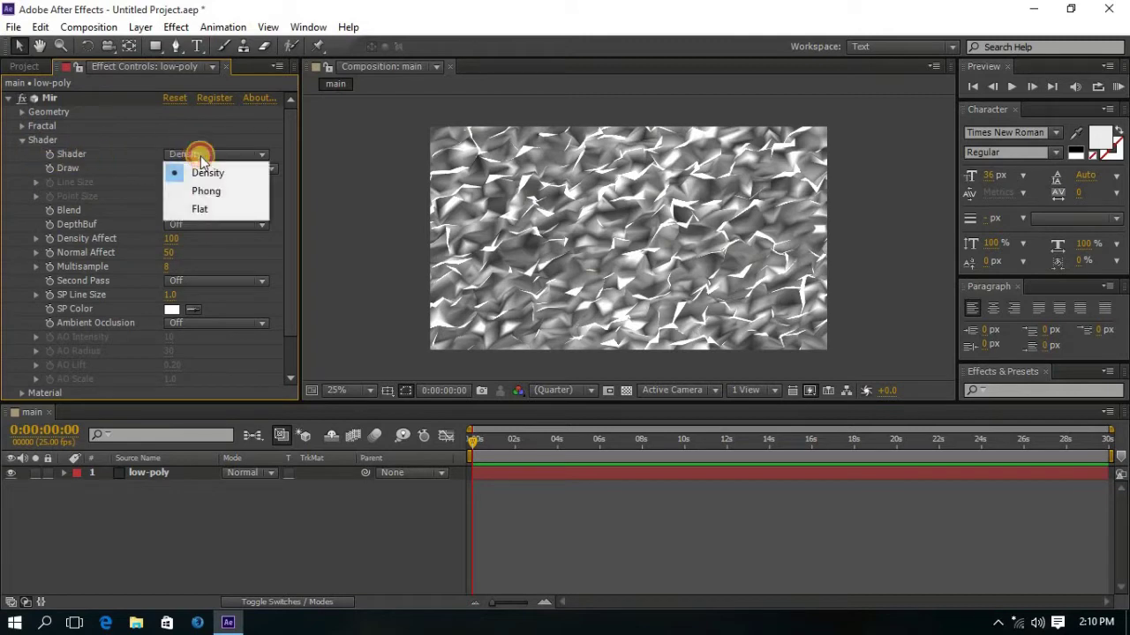
{"action": "left_click", "coordinate": [207, 212]}
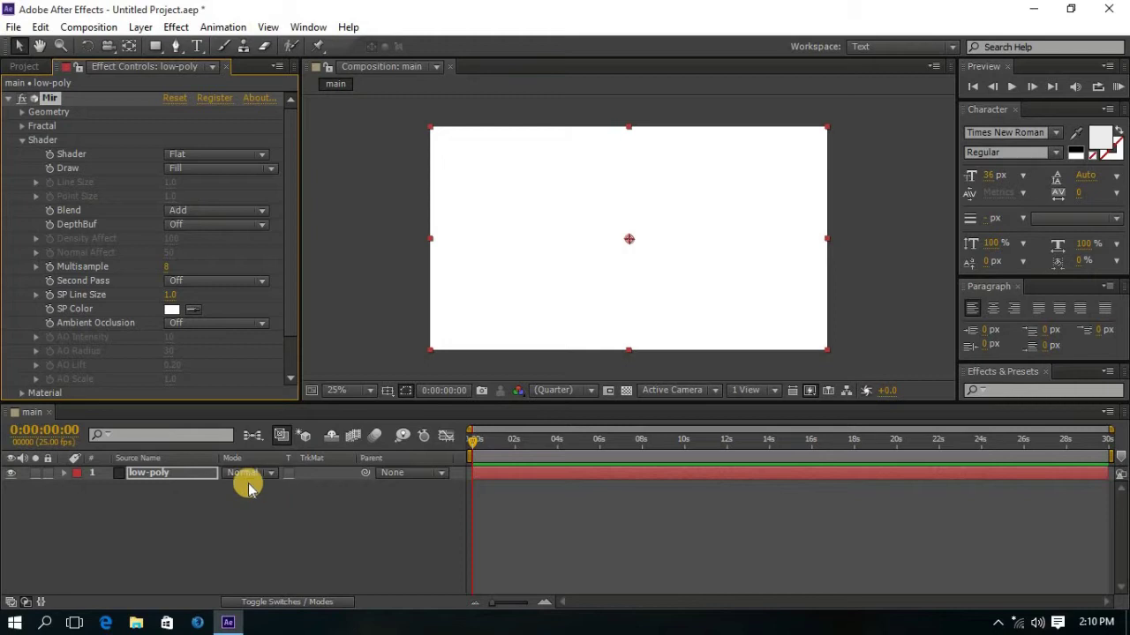
{"action": "left_click", "coordinate": [22, 141]}
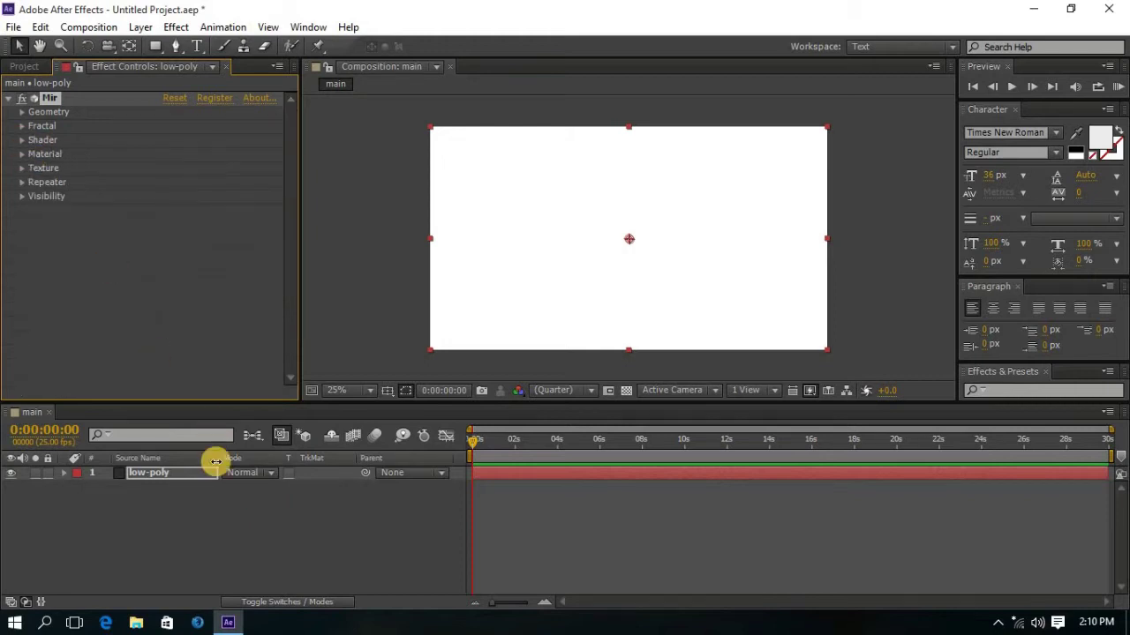
{"action": "left_click", "coordinate": [218, 496]}
Add a 50% spot light named Light 1 and move it up and to the right.
{"action": "right_click", "coordinate": [200, 509]}
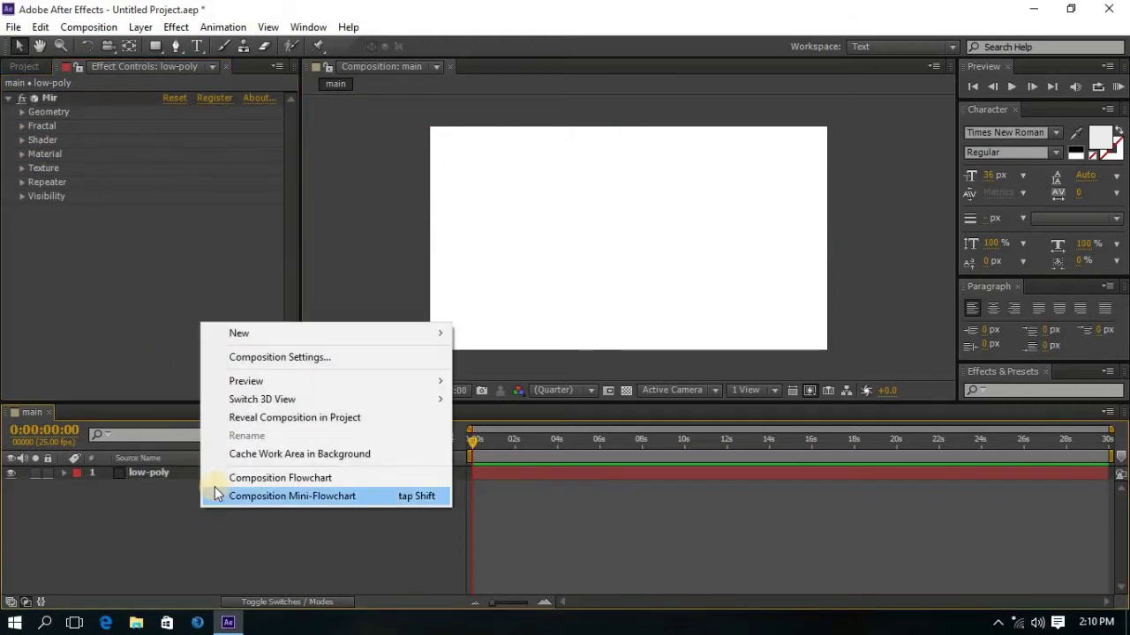
{"action": "mouse_move", "coordinate": [304, 330]}
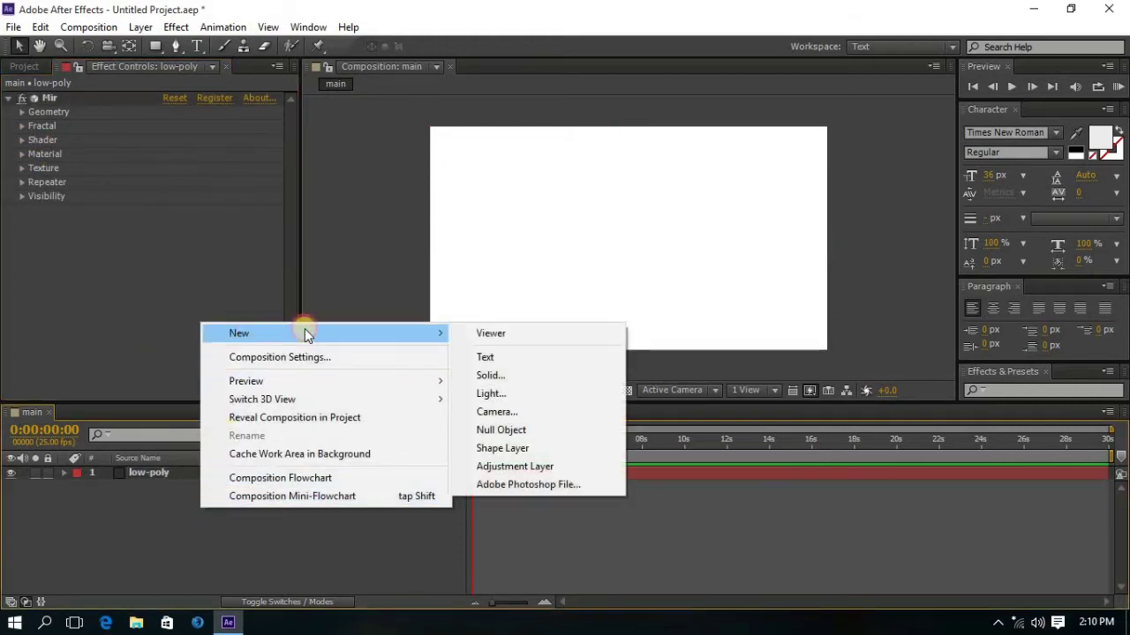
{"action": "left_click", "coordinate": [483, 393]}
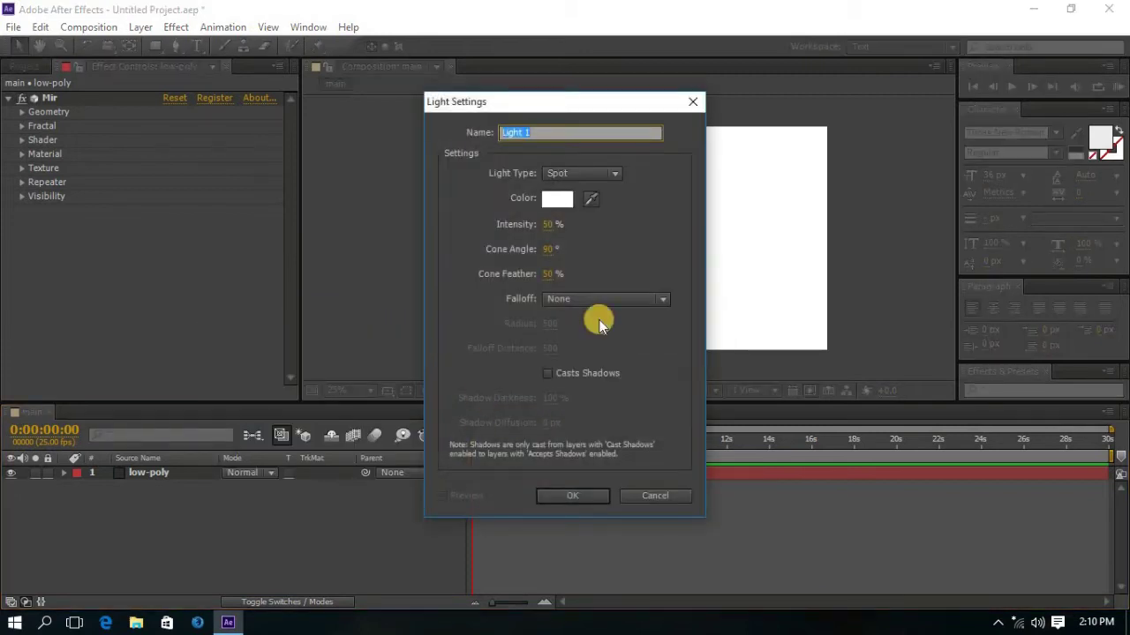
{"action": "left_click", "coordinate": [578, 496]}
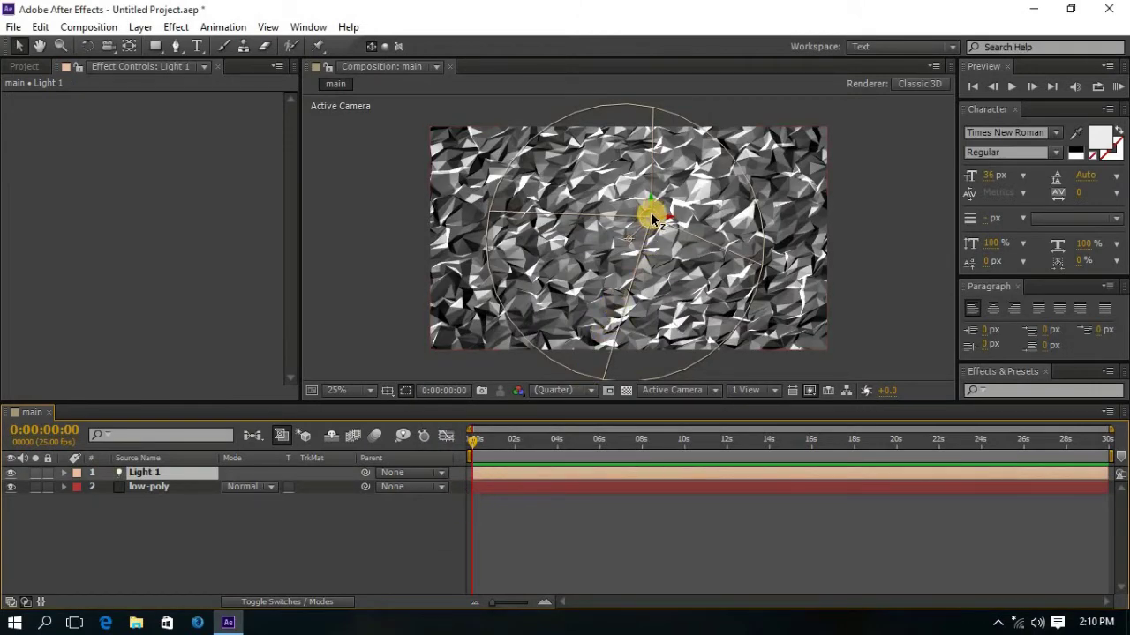
{"action": "left_click_drag", "start_coordinate": [650, 226], "coordinate": [756, 171]}
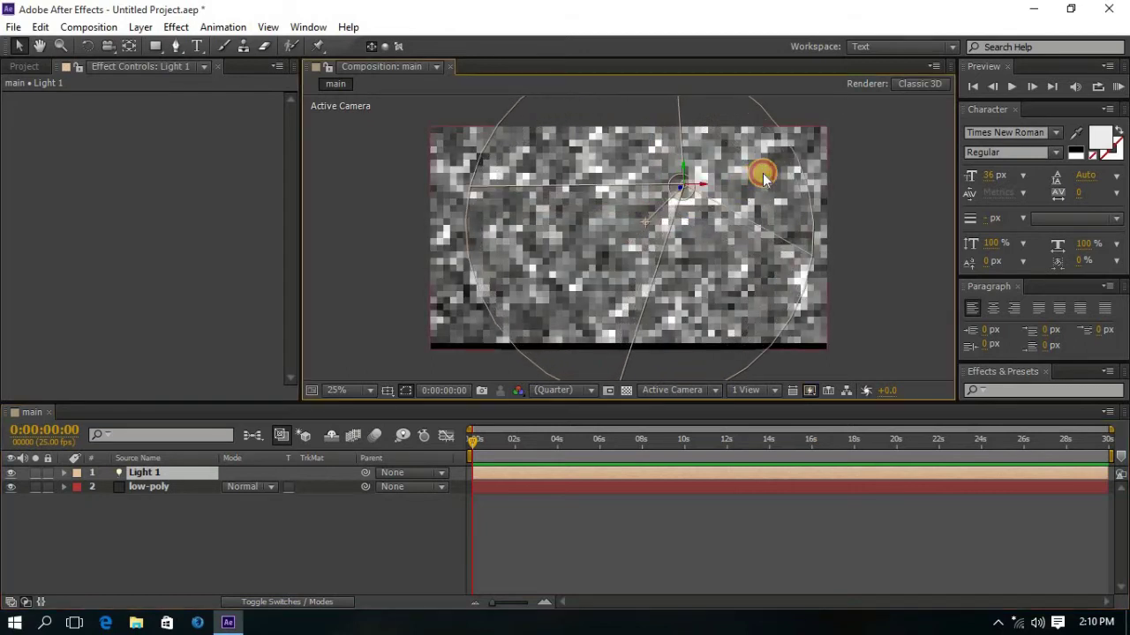
{"action": "left_click", "coordinate": [313, 537]}
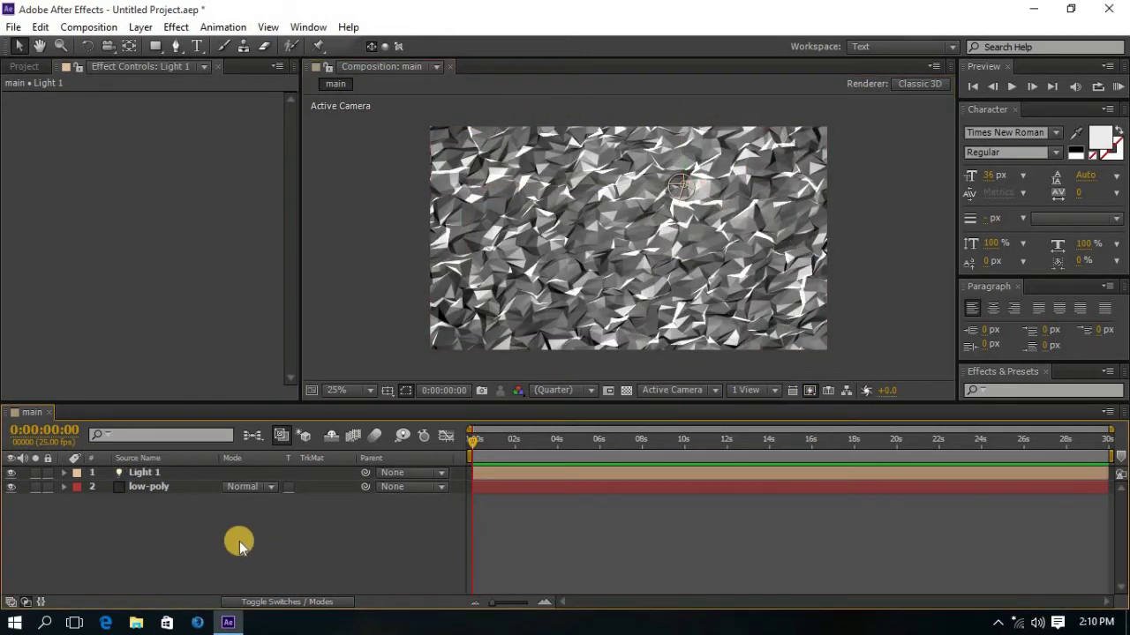
Add a full-size dark gray solid named 'color' at the top of the layer stack.
{"action": "right_click", "coordinate": [196, 540]}
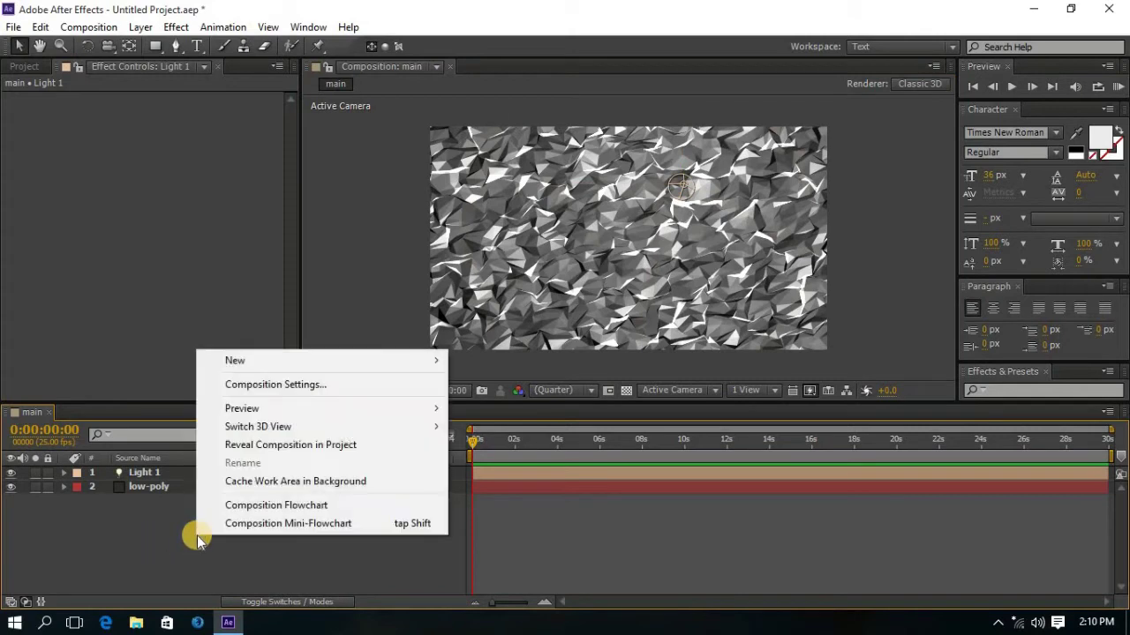
{"action": "mouse_move", "coordinate": [255, 360]}
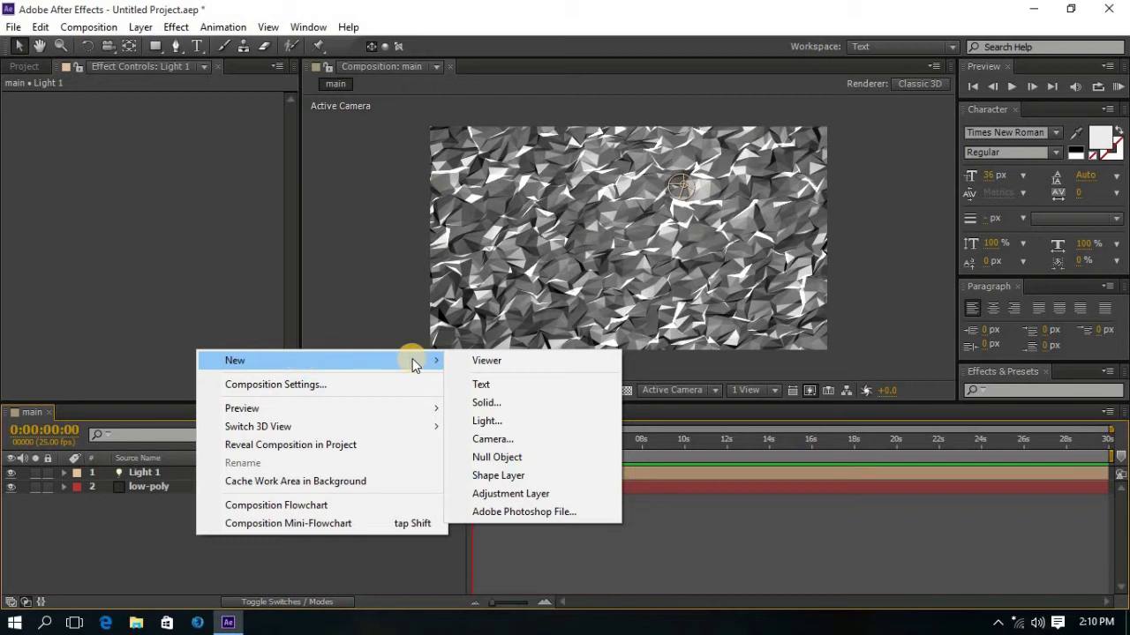
{"action": "left_click", "coordinate": [485, 404]}
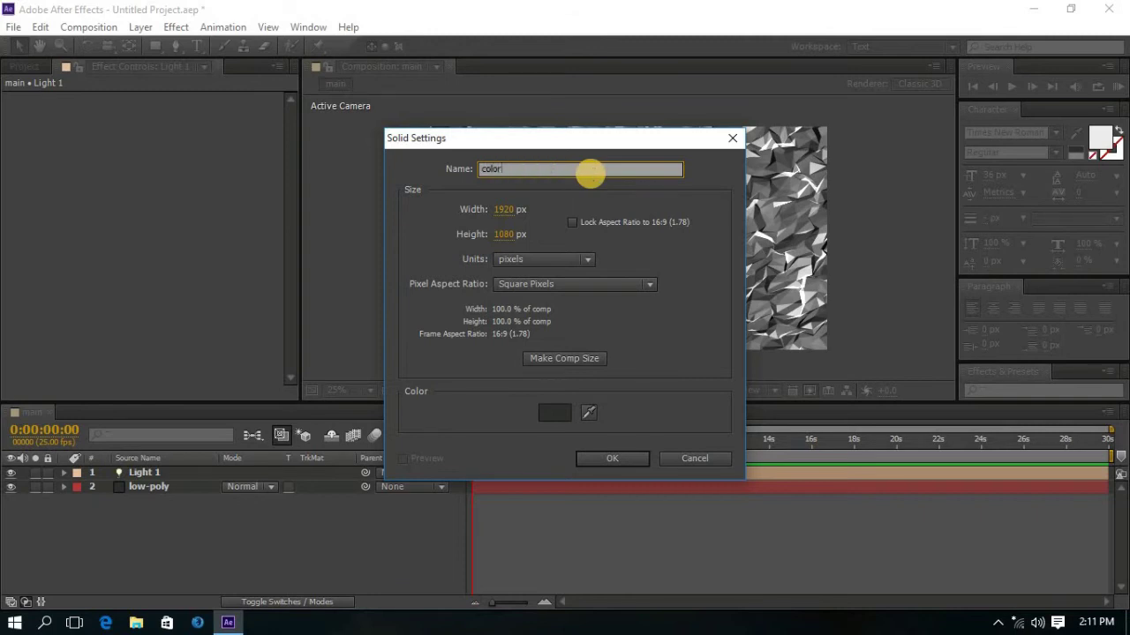
{"action": "key", "text": "Return"}
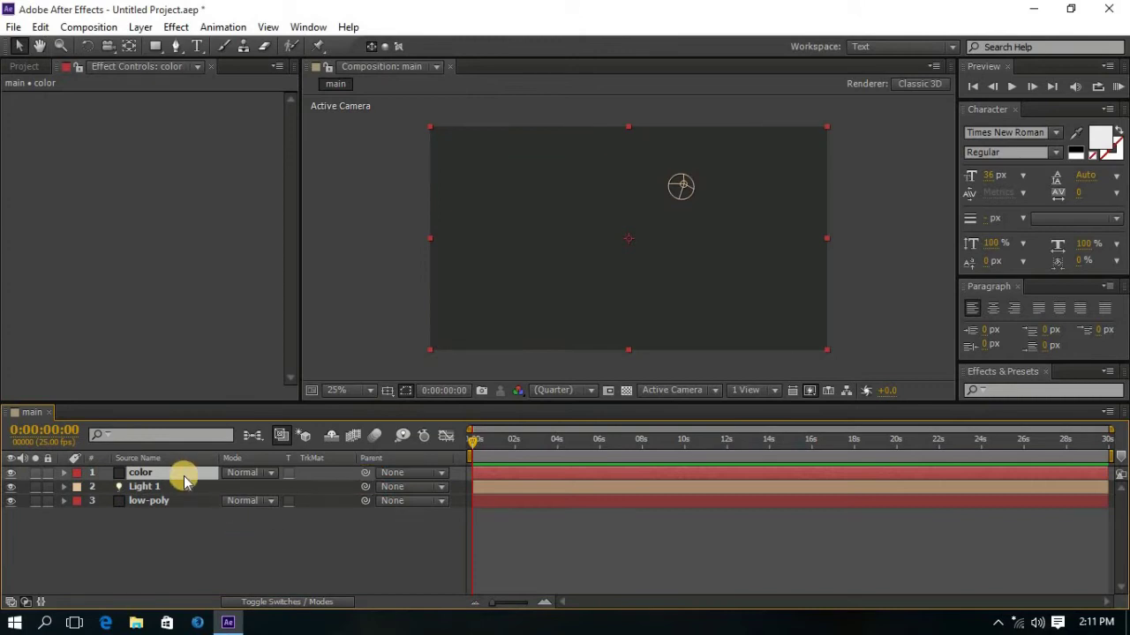
Apply a Radial Ramp to the color layer, running from 36,36 to 1963,1080.
{"action": "left_click", "coordinate": [176, 28]}
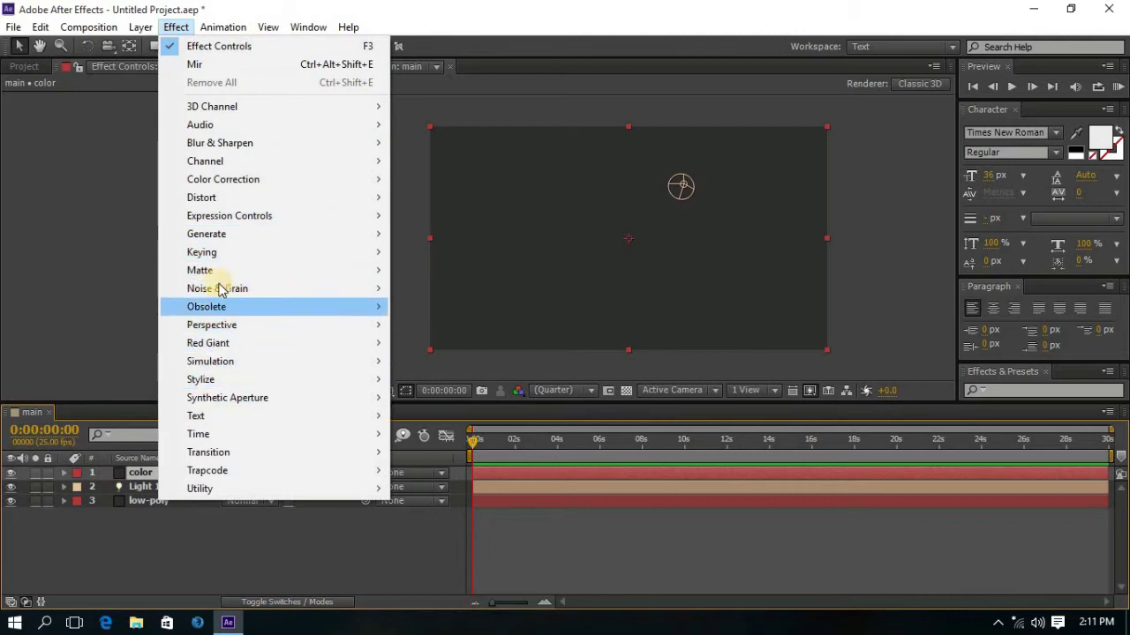
{"action": "mouse_move", "coordinate": [228, 234]}
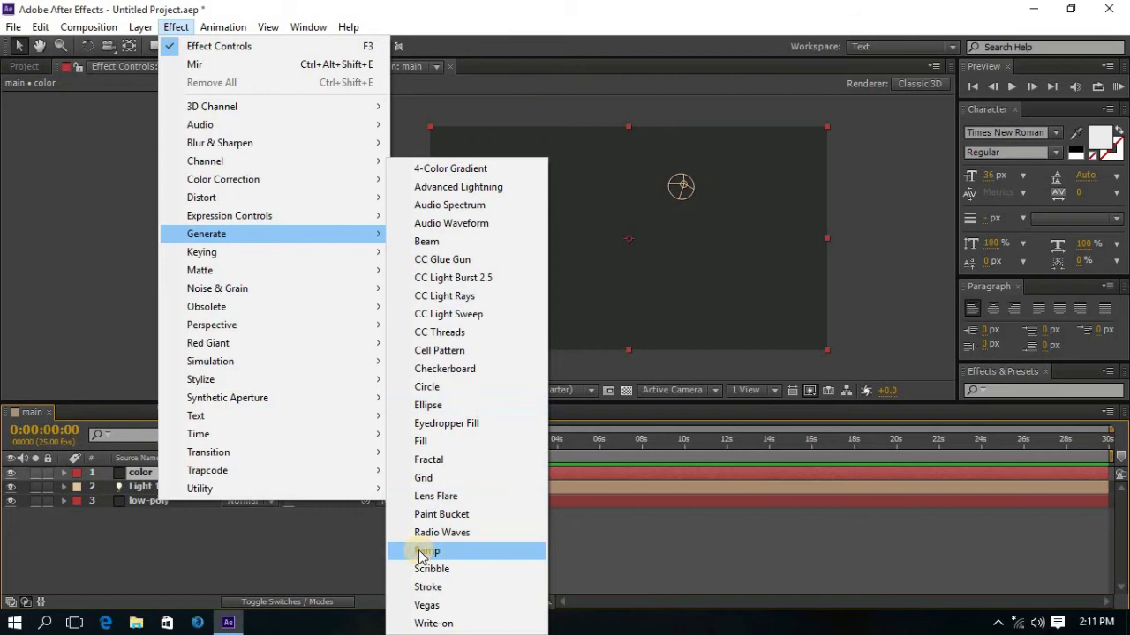
{"action": "left_click", "coordinate": [457, 551]}
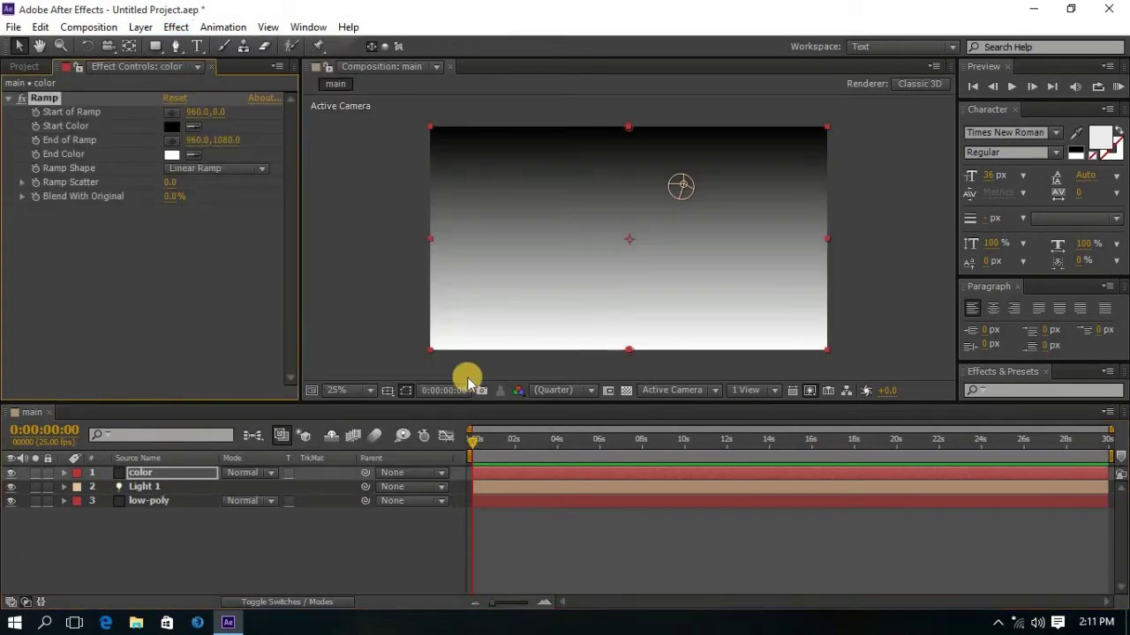
{"action": "left_click", "coordinate": [209, 168]}
{"action": "left_click", "coordinate": [212, 207]}
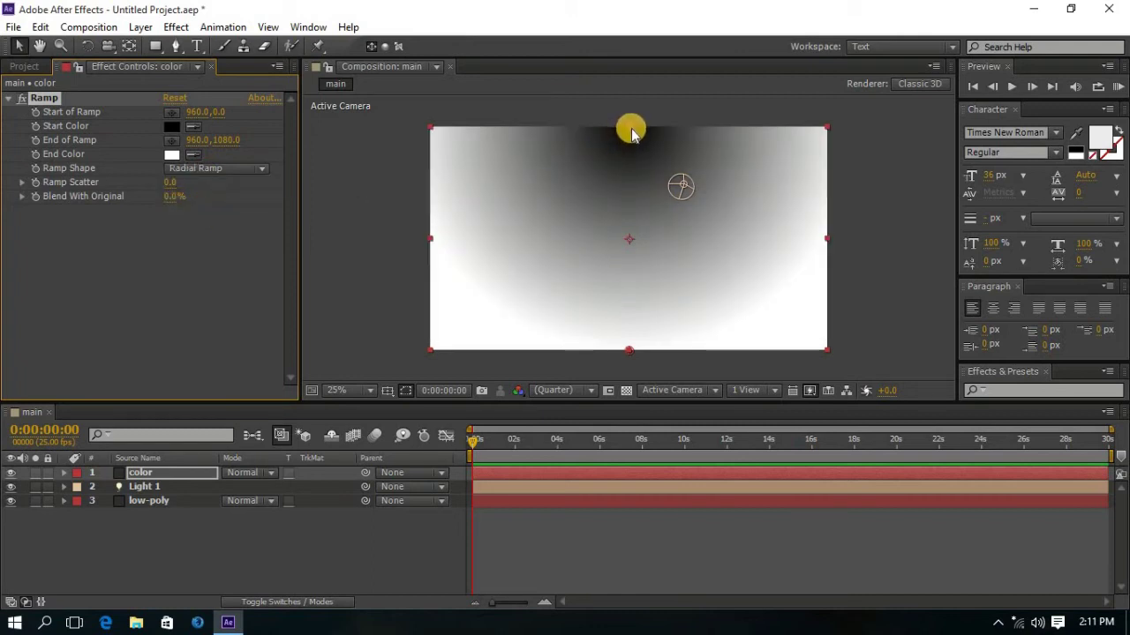
{"action": "left_click_drag", "start_coordinate": [631, 133], "coordinate": [438, 136]}
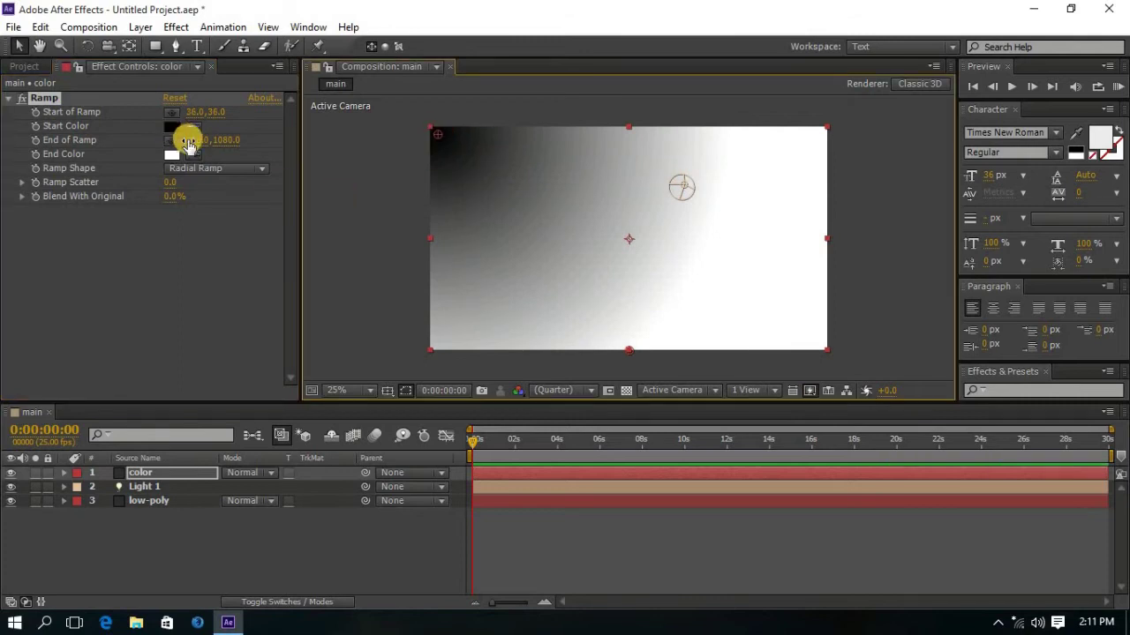
{"action": "left_click_drag", "start_coordinate": [195, 139], "coordinate": [733, 151]}
{"action": "left_click", "coordinate": [371, 547]}
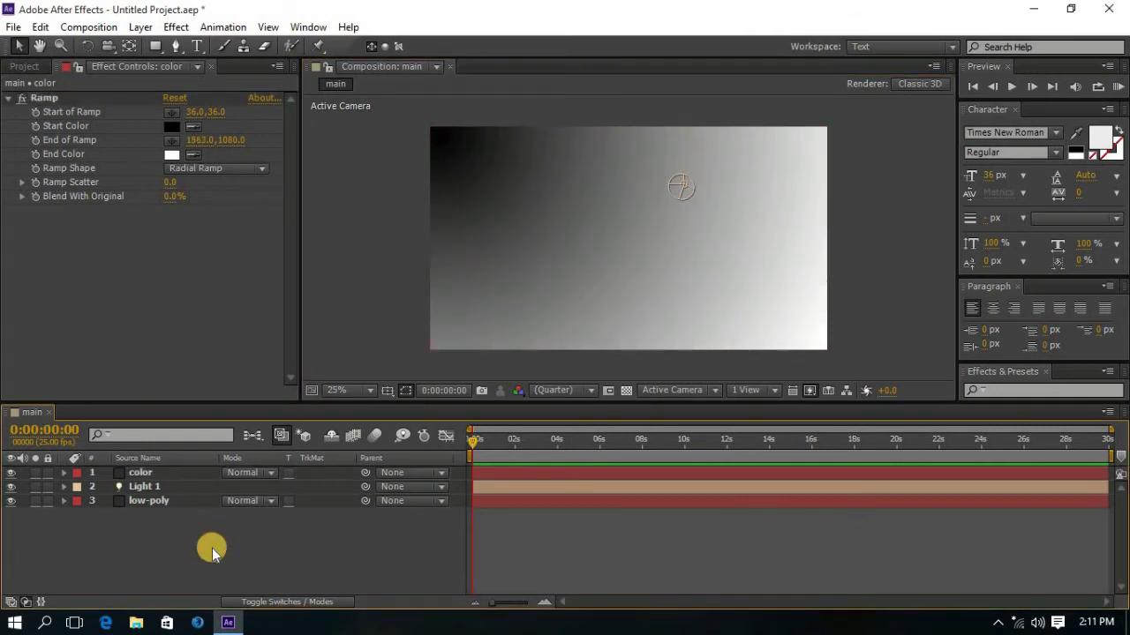
Move the color layer beneath Light 1 and set its blend mode to Overlay.
{"action": "left_click_drag", "start_coordinate": [197, 472], "coordinate": [197, 495]}
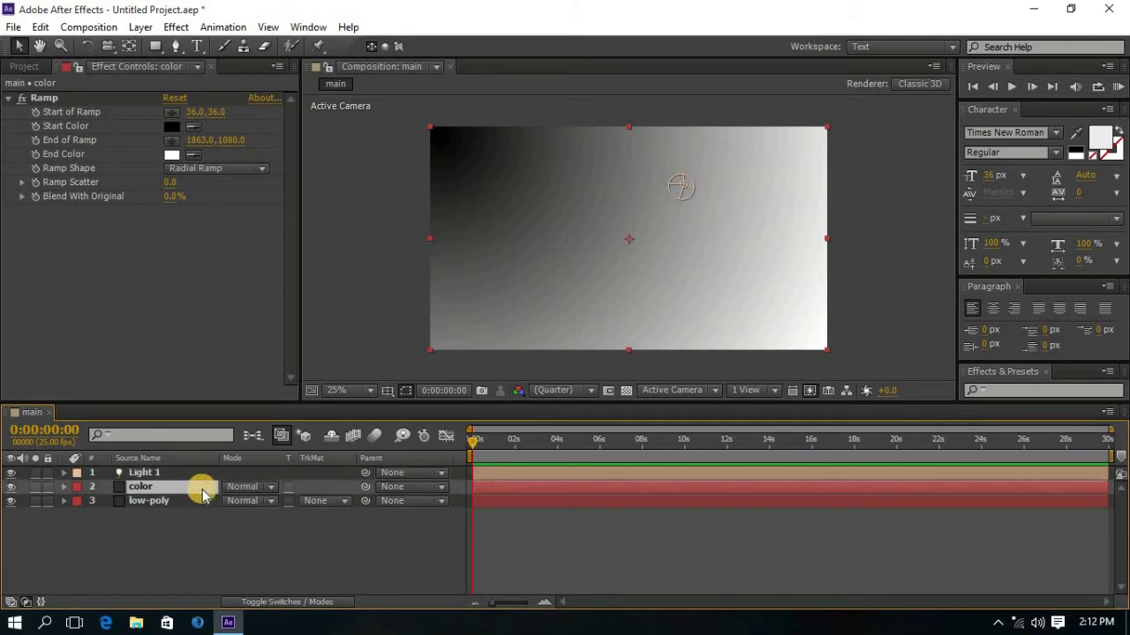
{"action": "left_click", "coordinate": [277, 602]}
{"action": "left_click", "coordinate": [278, 603]}
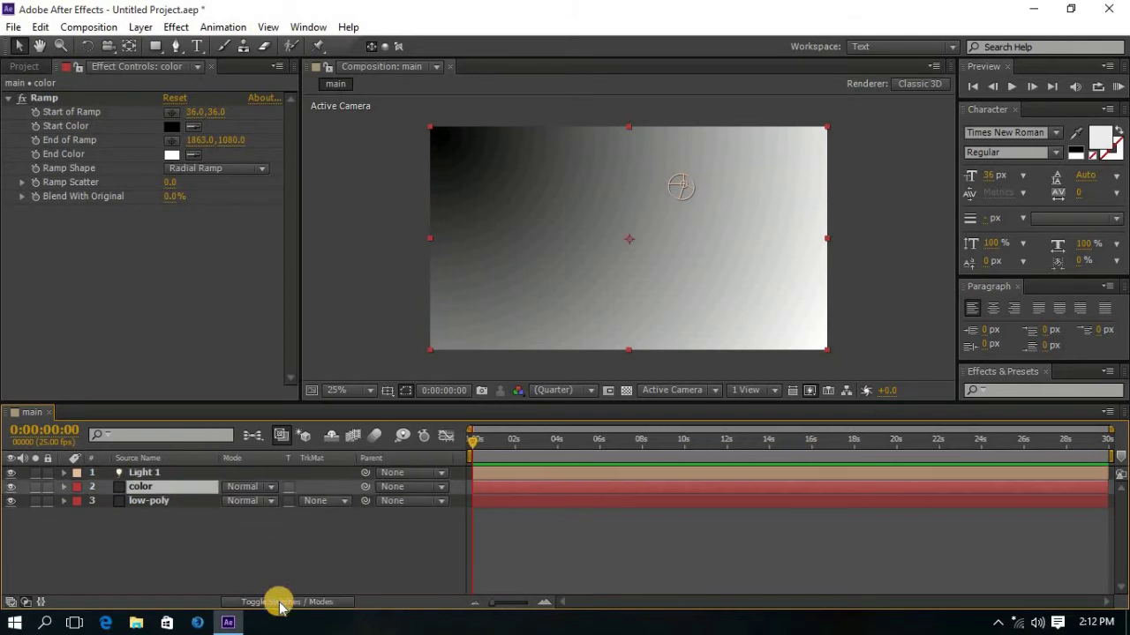
{"action": "left_click", "coordinate": [277, 602]}
{"action": "left_click", "coordinate": [277, 602]}
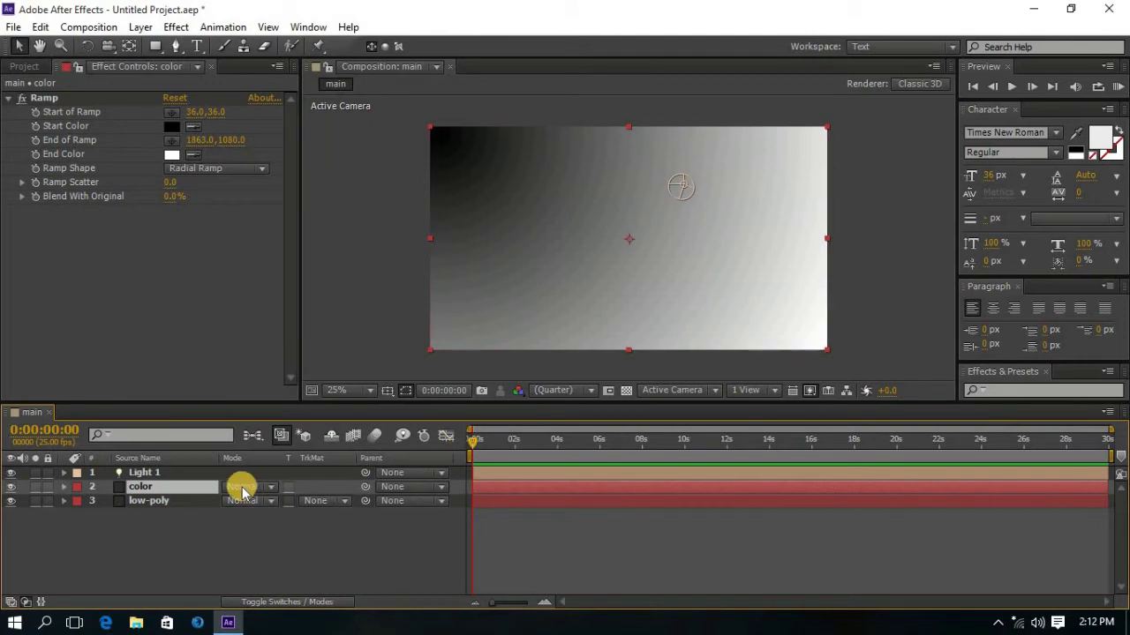
{"action": "left_click", "coordinate": [247, 491]}
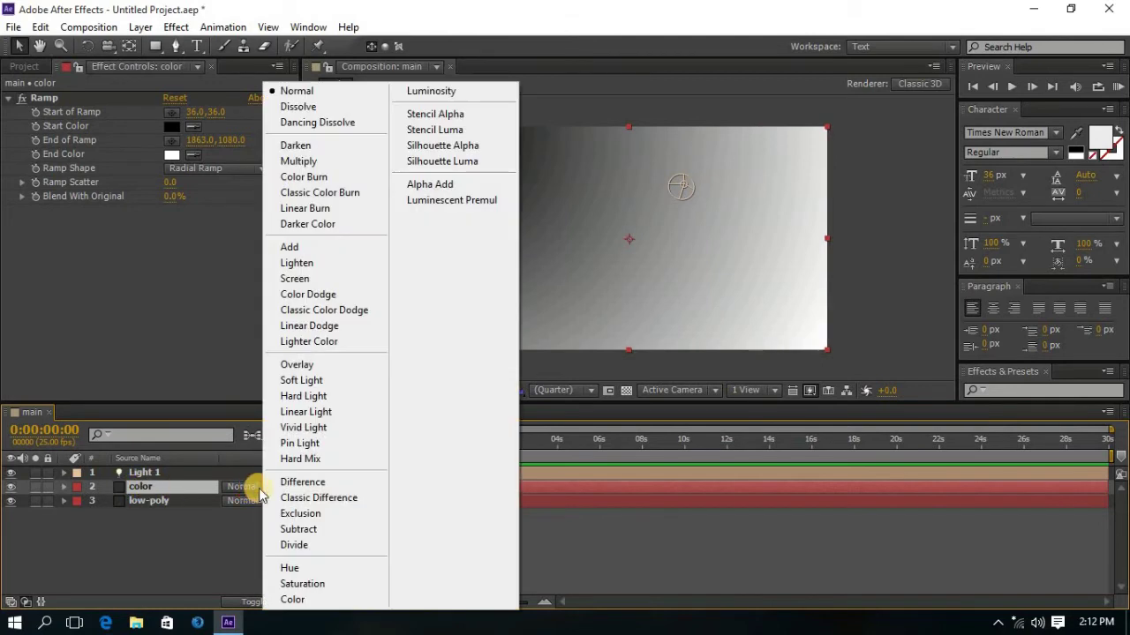
{"action": "left_click", "coordinate": [301, 365]}
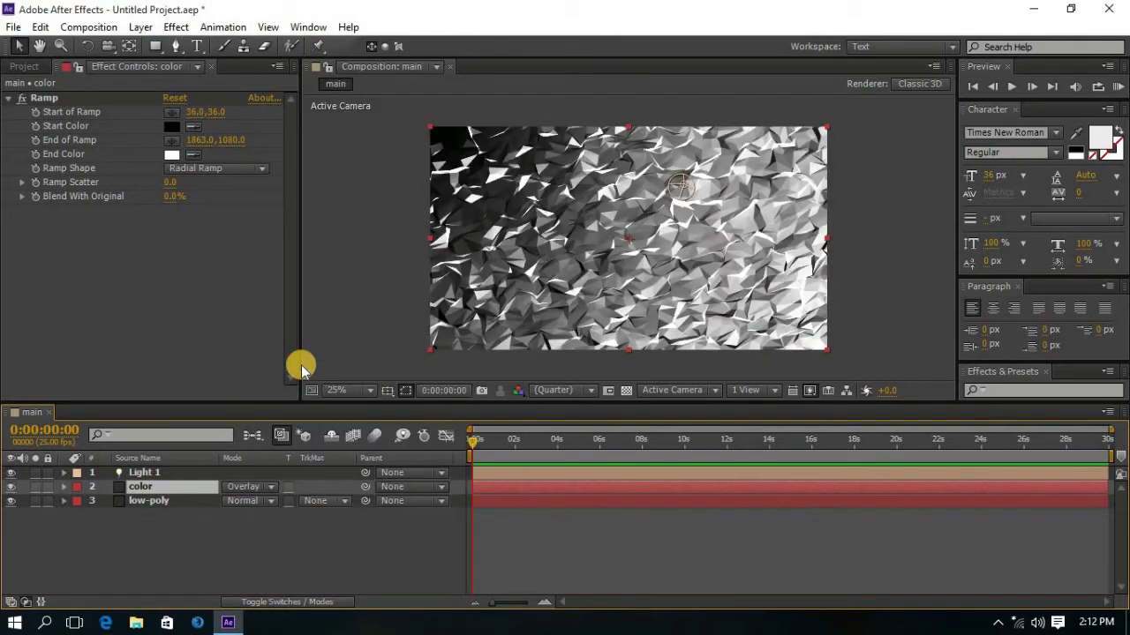
{"action": "left_click", "coordinate": [279, 542]}
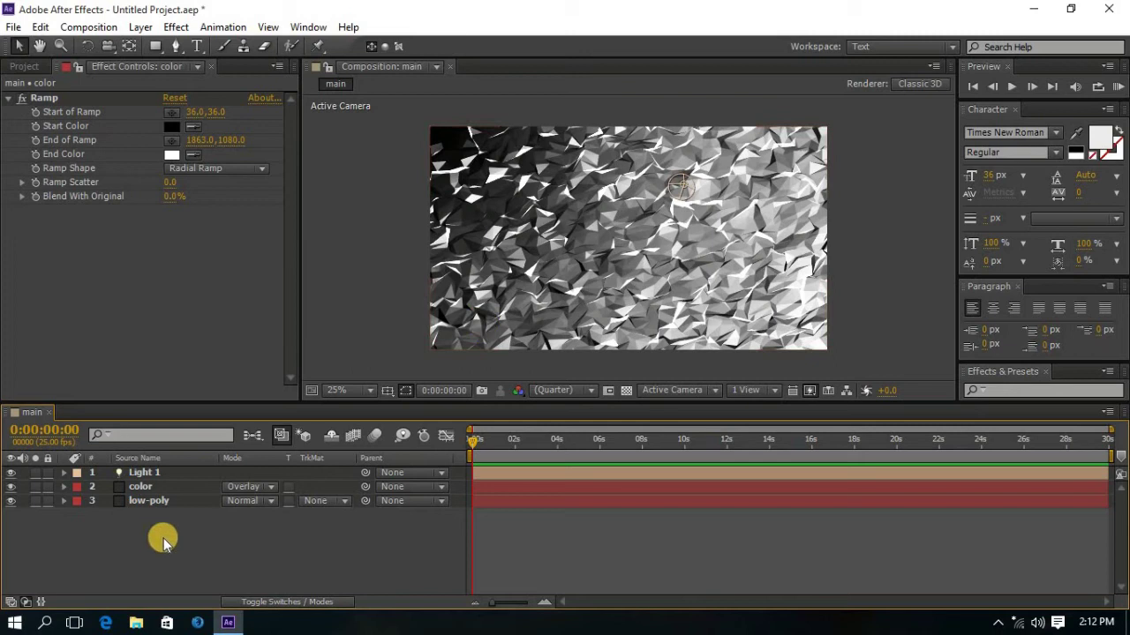
Set Mir's Vertices X and Vertices Y on low-poly to 10 each.
{"action": "left_click", "coordinate": [144, 503]}
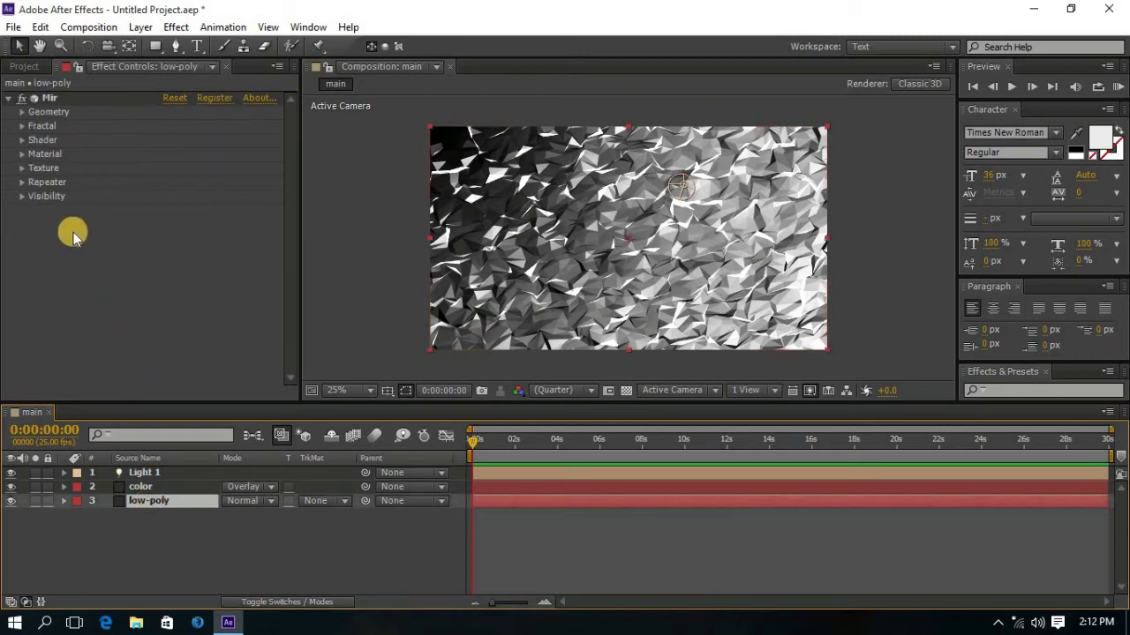
{"action": "left_click", "coordinate": [22, 112]}
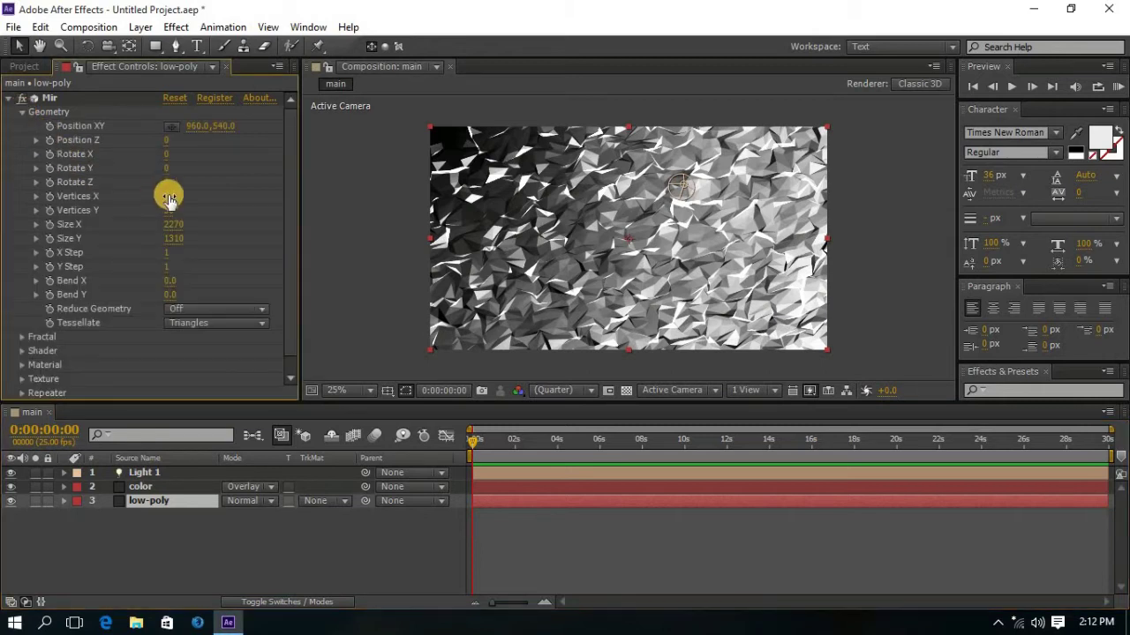
{"action": "left_click_drag", "start_coordinate": [166, 195], "coordinate": [141, 201]}
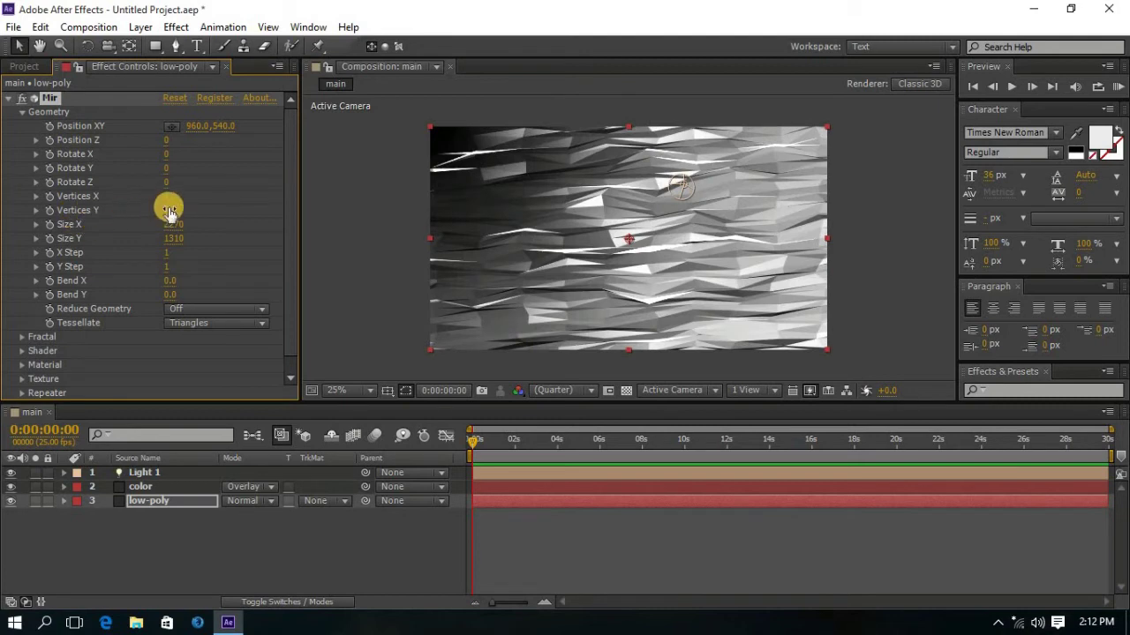
{"action": "left_click_drag", "start_coordinate": [168, 208], "coordinate": [140, 210]}
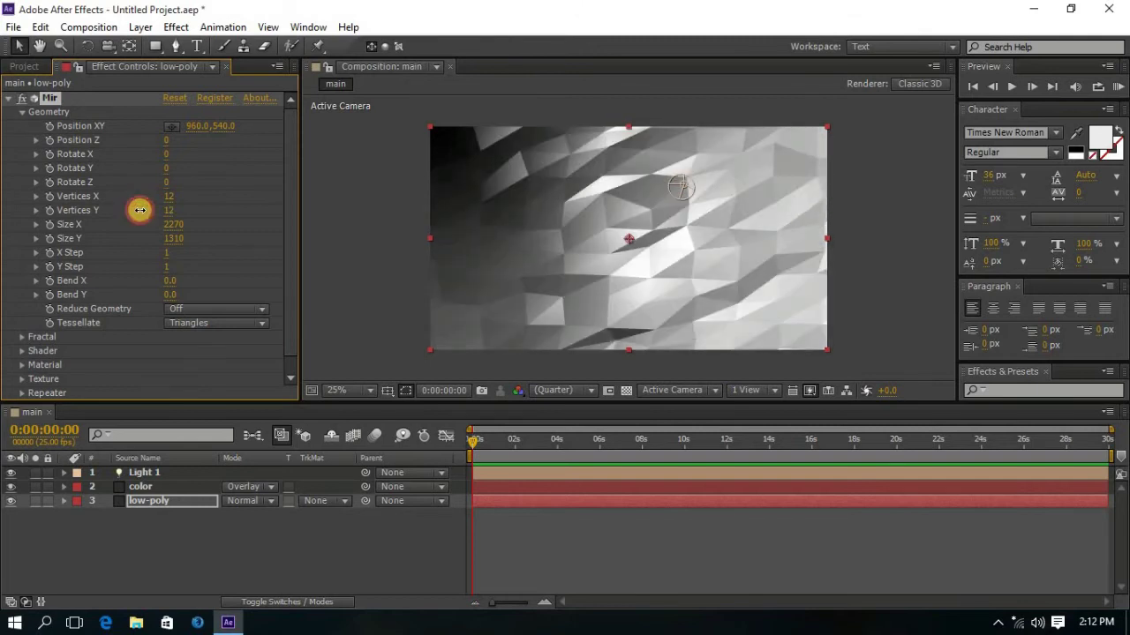
{"action": "left_click", "coordinate": [169, 196]}
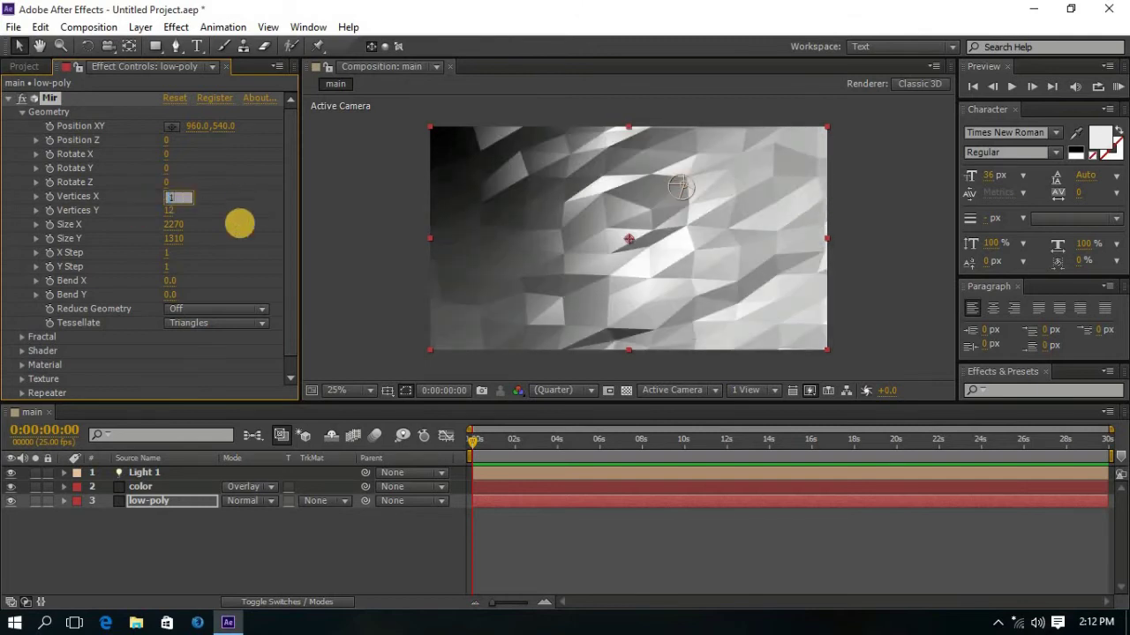
{"action": "key", "text": "Return"}
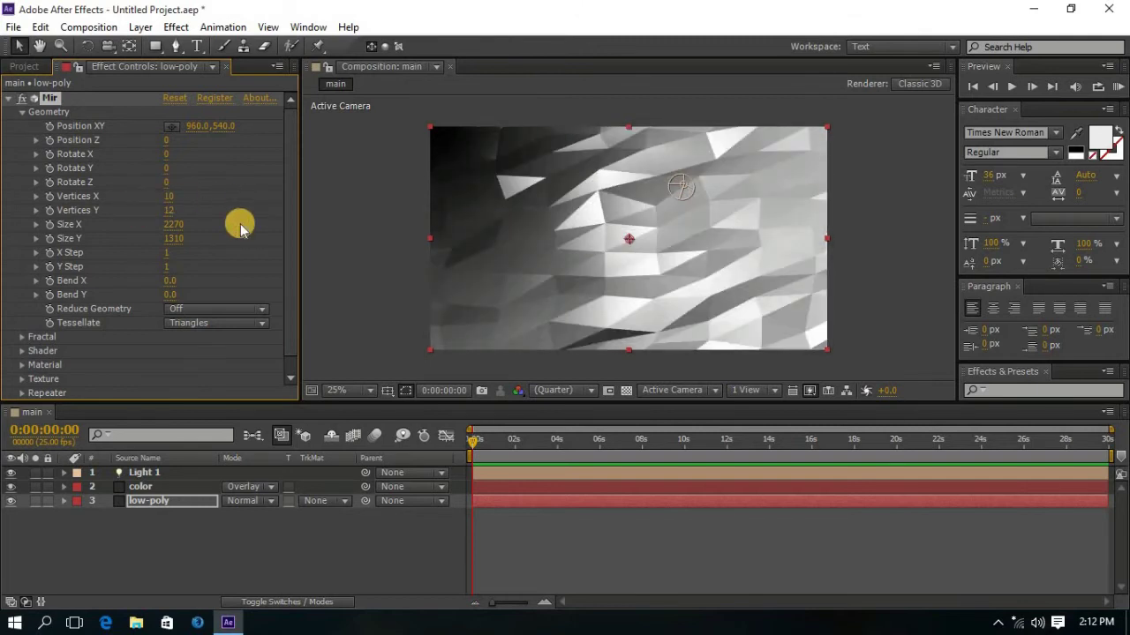
{"action": "left_click", "coordinate": [170, 212]}
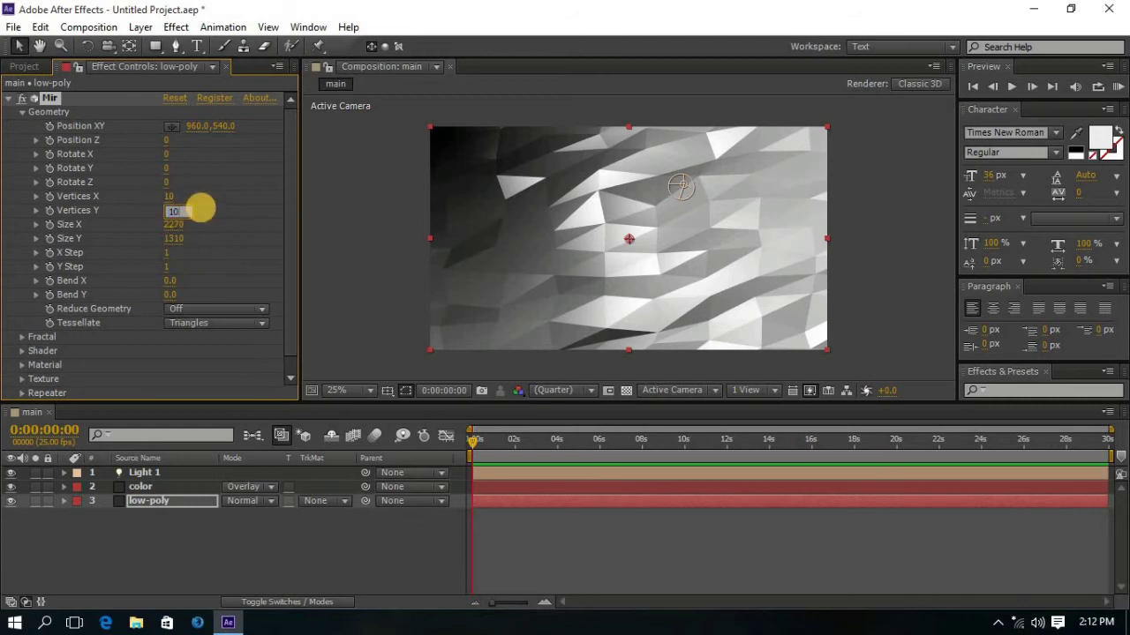
{"action": "key", "text": "Return"}
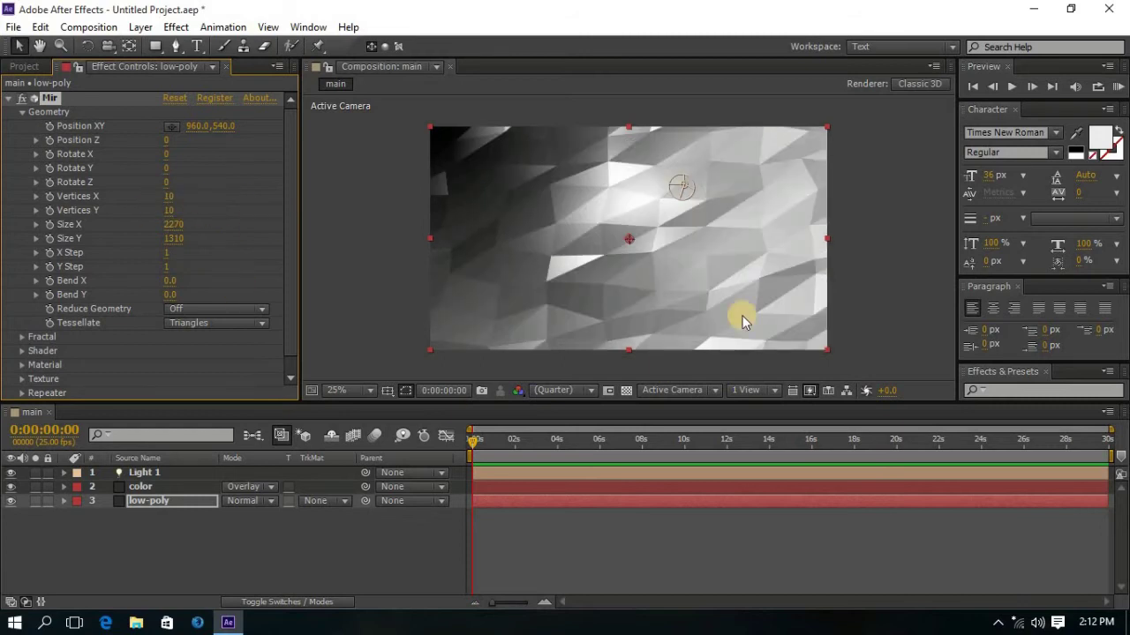
{"action": "left_click", "coordinate": [21, 113]}
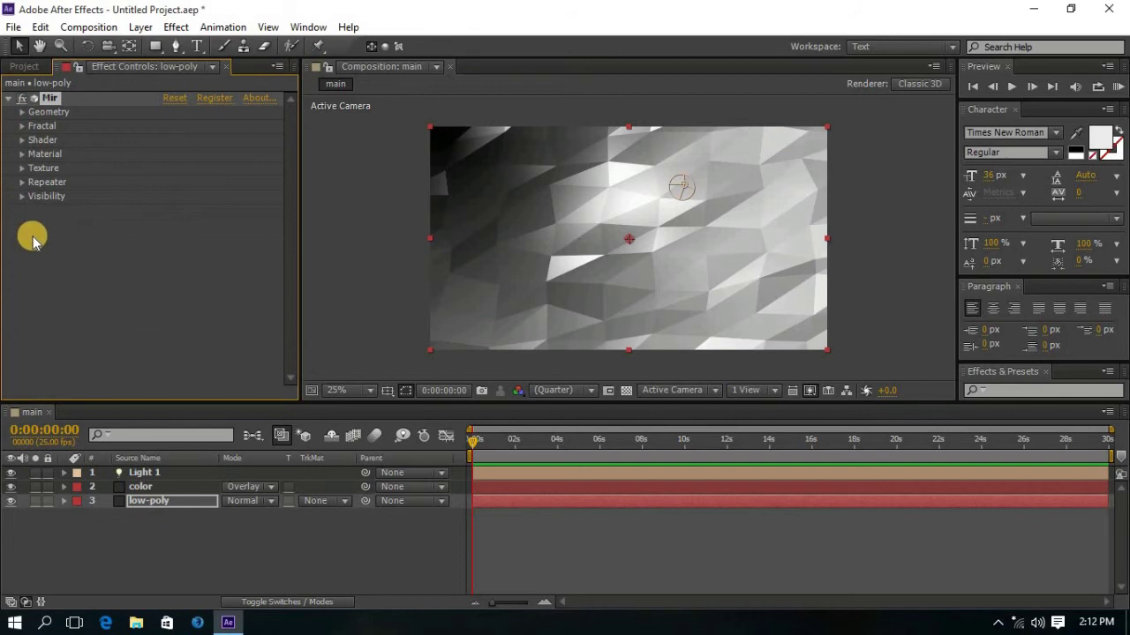
Set the color layer's Ramp Start Color to light blue.
{"action": "left_click", "coordinate": [152, 490]}
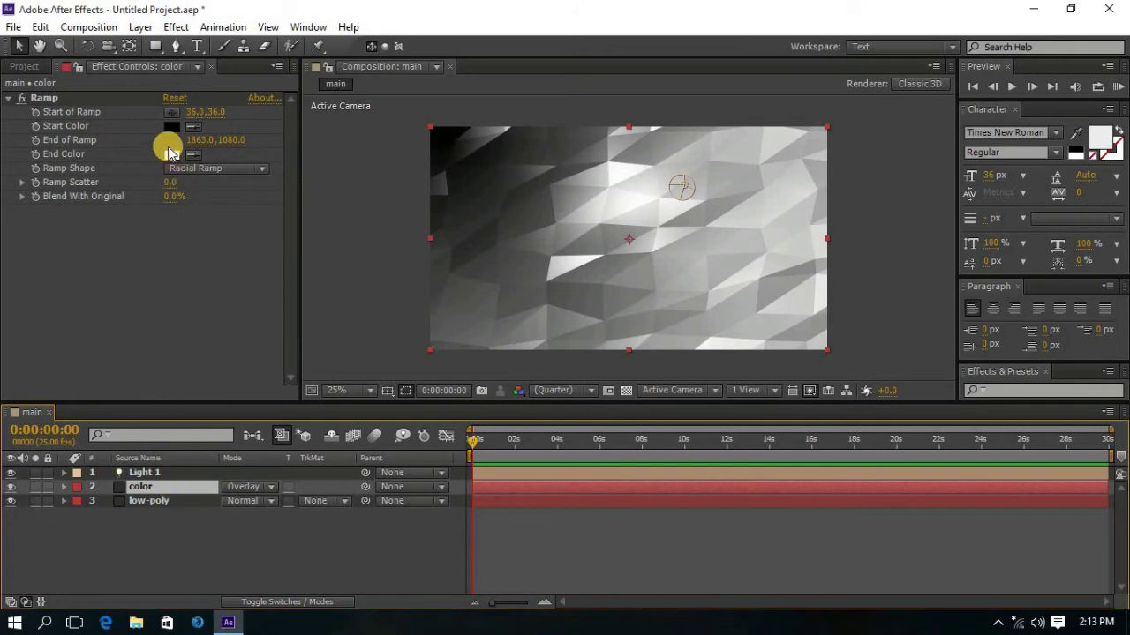
{"action": "left_click", "coordinate": [173, 127]}
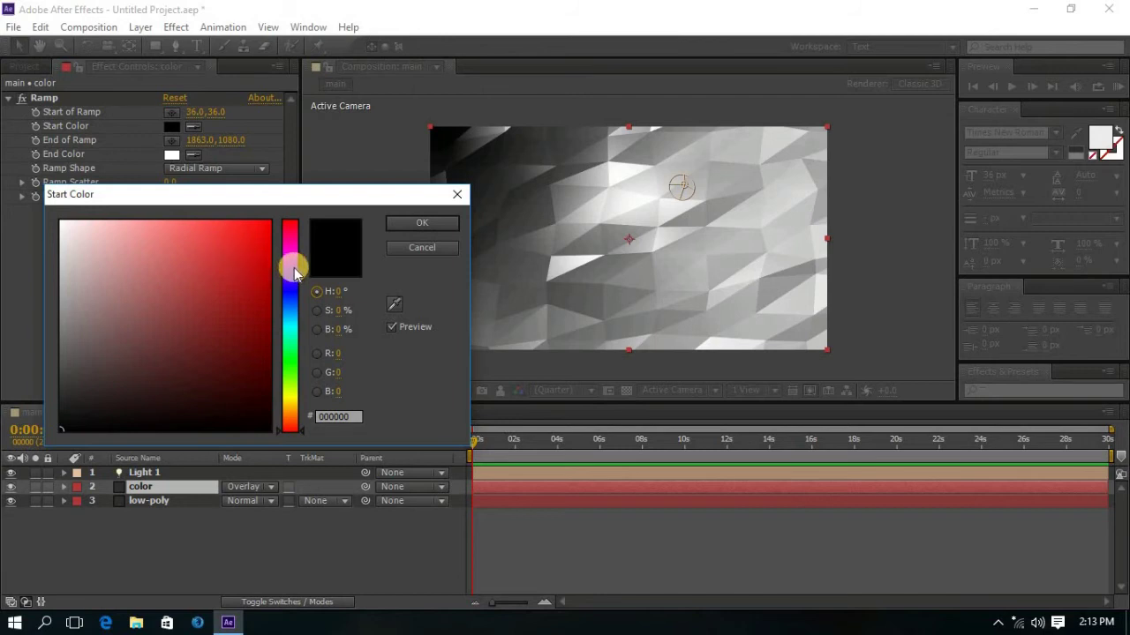
{"action": "left_click_drag", "start_coordinate": [293, 273], "coordinate": [294, 311]}
{"action": "mouse_move", "coordinate": [222, 238]}
{"action": "left_mouse_down"}
{"action": "mouse_move", "coordinate": [207, 208]}
{"action": "mouse_move", "coordinate": [231, 224]}
{"action": "left_mouse_up"}
{"action": "left_click", "coordinate": [393, 222]}
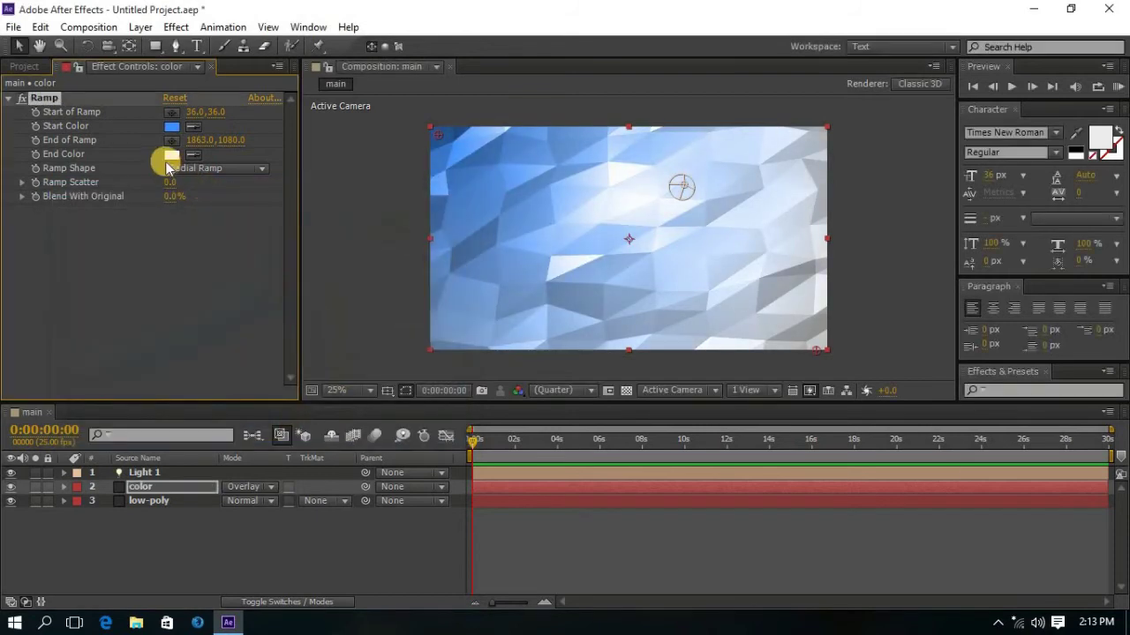
Set the Ramp End Color to pink (FE70BD).
{"action": "left_click", "coordinate": [175, 155]}
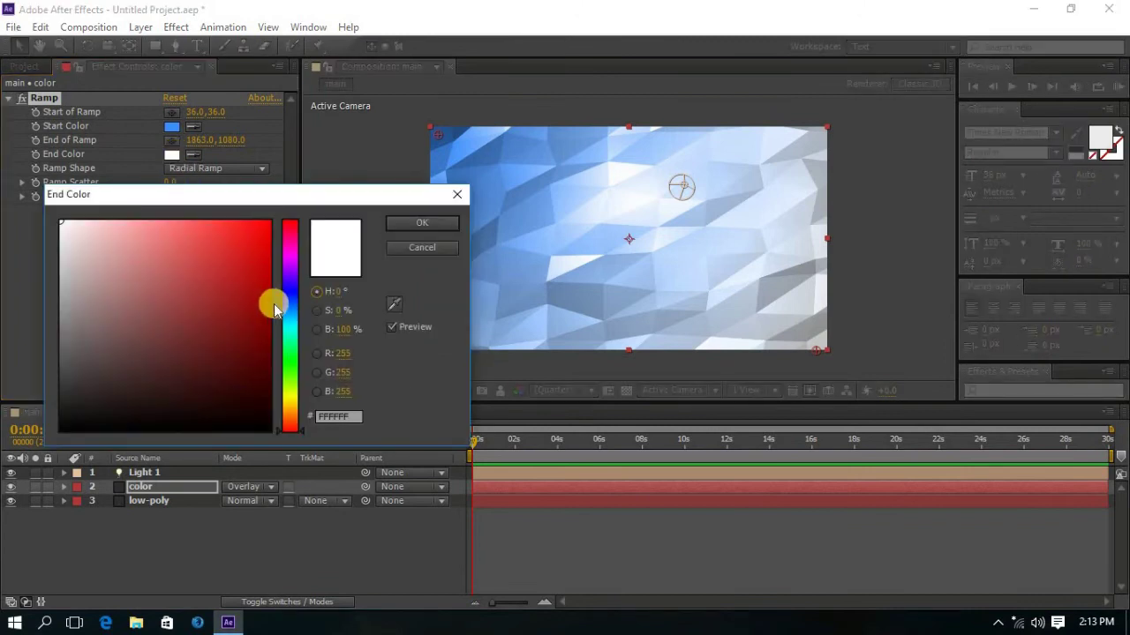
{"action": "left_click_drag", "start_coordinate": [291, 285], "coordinate": [294, 258]}
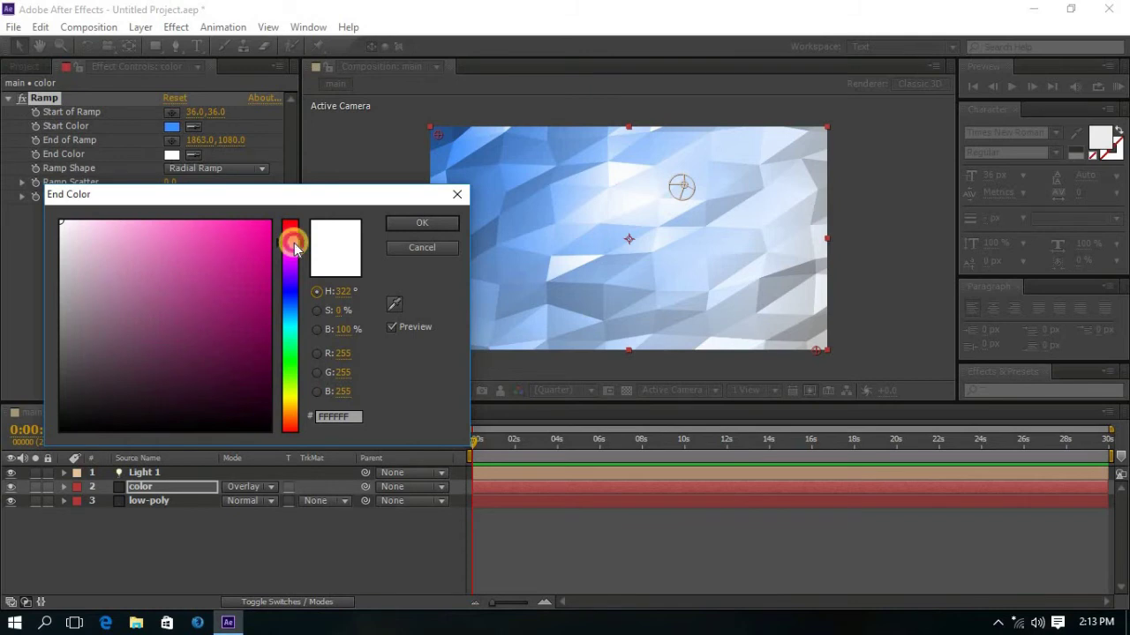
{"action": "mouse_move", "coordinate": [186, 239]}
{"action": "left_mouse_down"}
{"action": "mouse_move", "coordinate": [165, 210]}
{"action": "mouse_move", "coordinate": [178, 222]}
{"action": "left_mouse_up"}
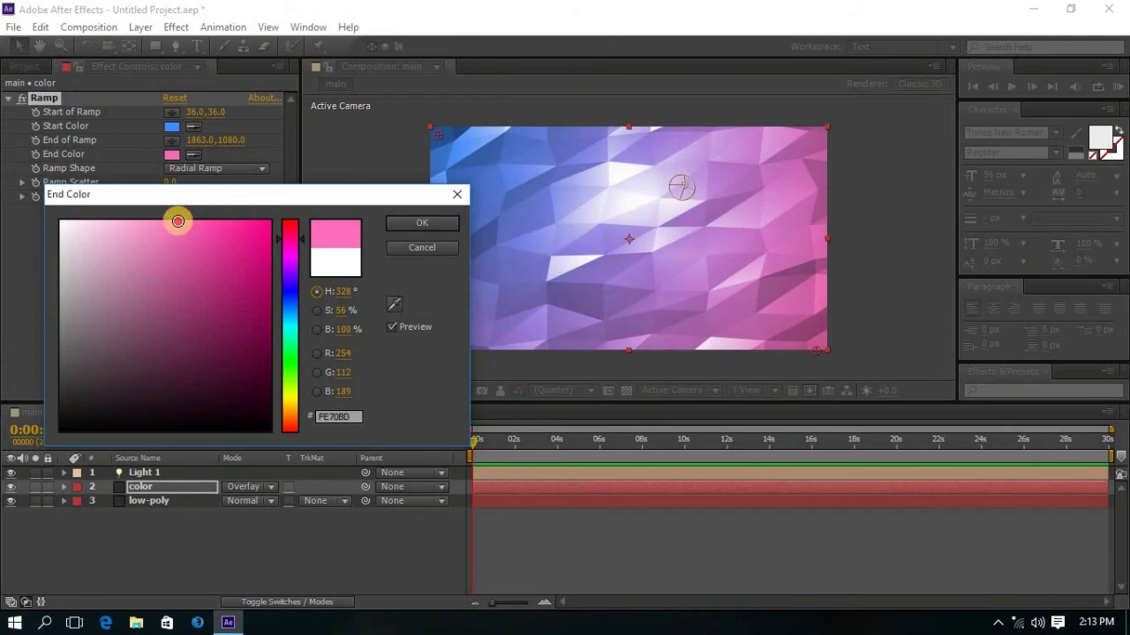
{"action": "left_click", "coordinate": [408, 223]}
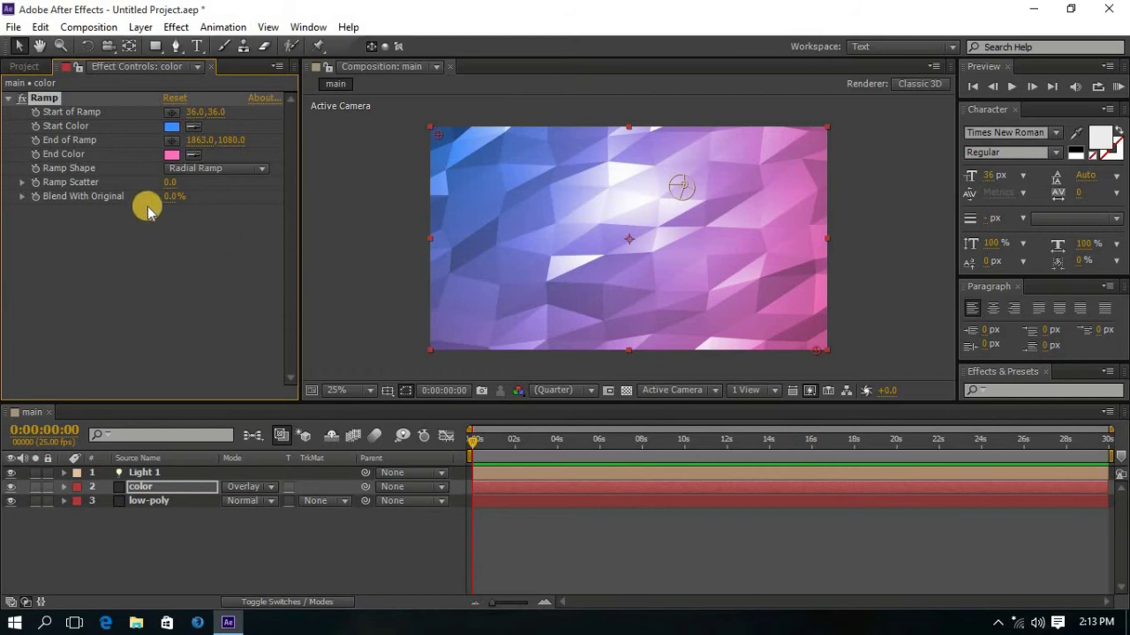
Change Mir's Fractal Amplitude on low-poly to 33.
{"action": "left_click", "coordinate": [185, 531]}
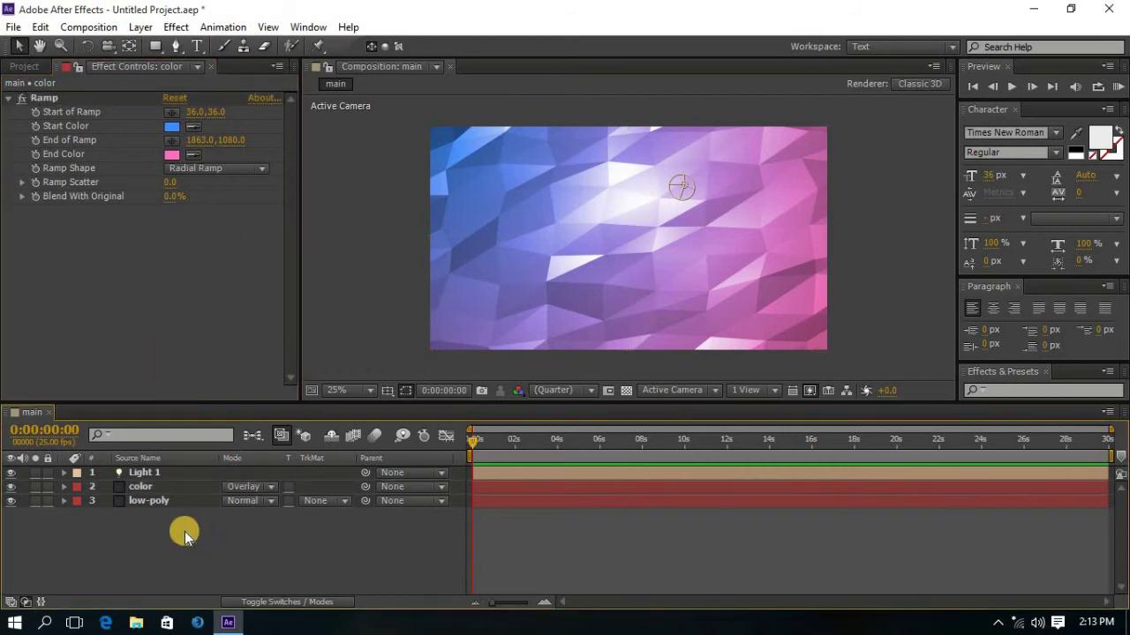
{"action": "left_click", "coordinate": [172, 500]}
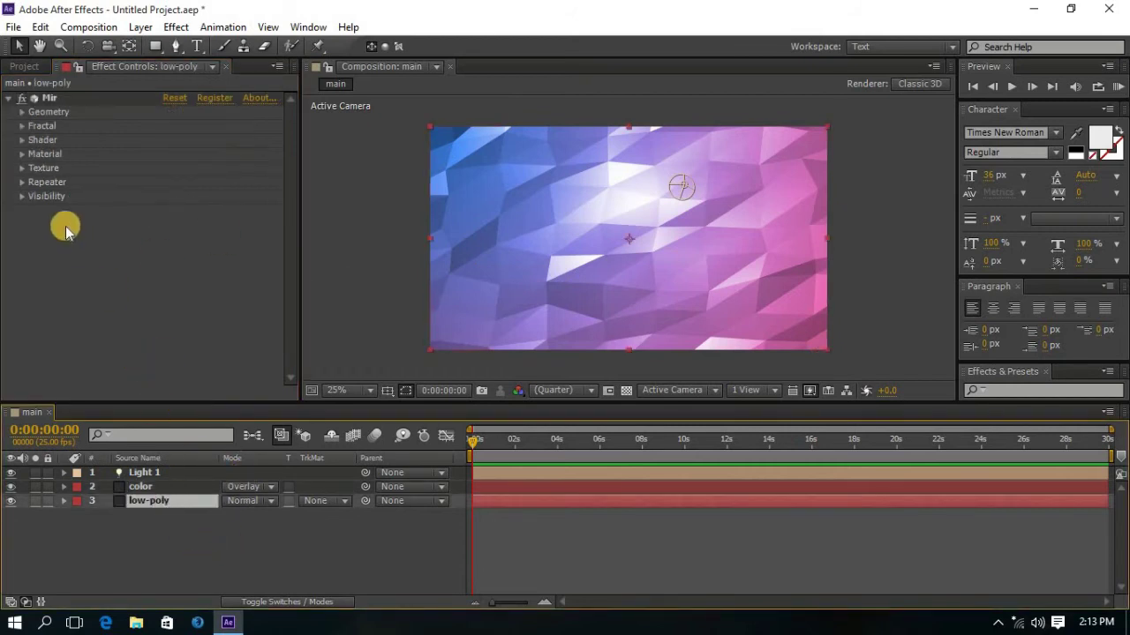
{"action": "left_click", "coordinate": [21, 126]}
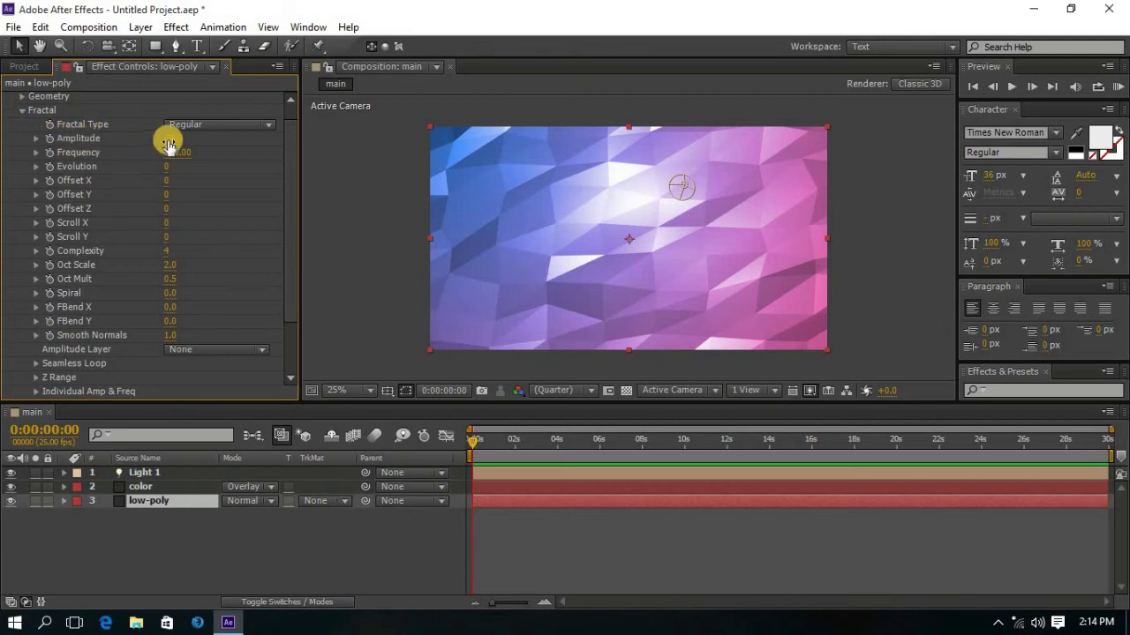
{"action": "left_click_drag", "start_coordinate": [171, 143], "coordinate": [146, 133]}
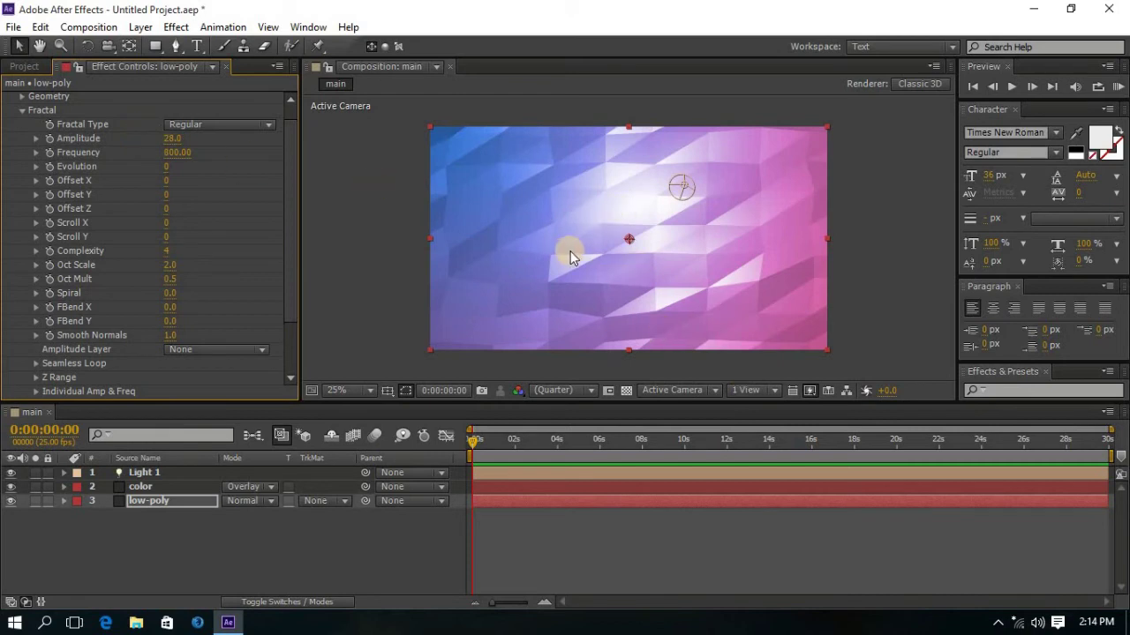
{"action": "left_click_drag", "start_coordinate": [173, 138], "coordinate": [179, 146]}
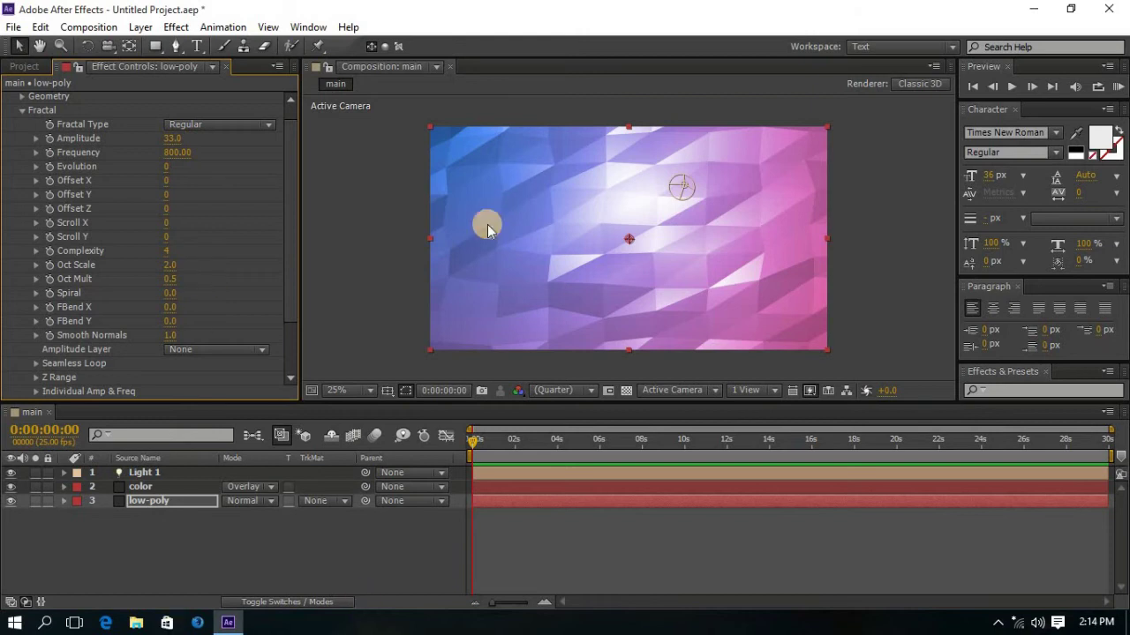
{"action": "left_click", "coordinate": [21, 110]}
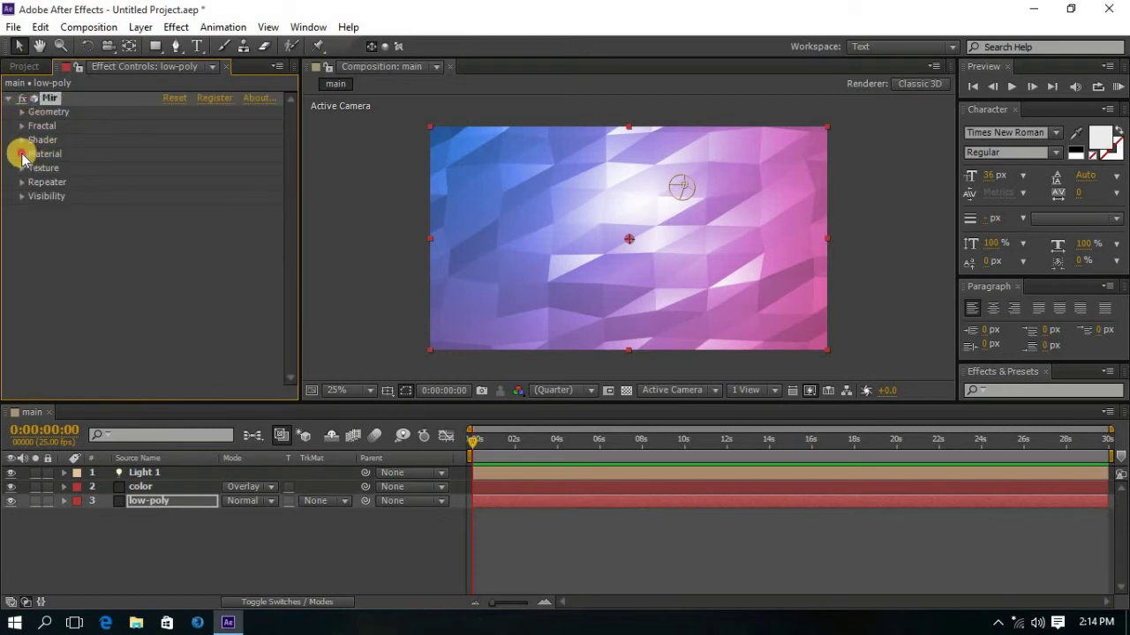
Lower Mir's Material Diffuse on the low-poly layer from 100 to 88.
{"action": "left_click", "coordinate": [21, 153]}
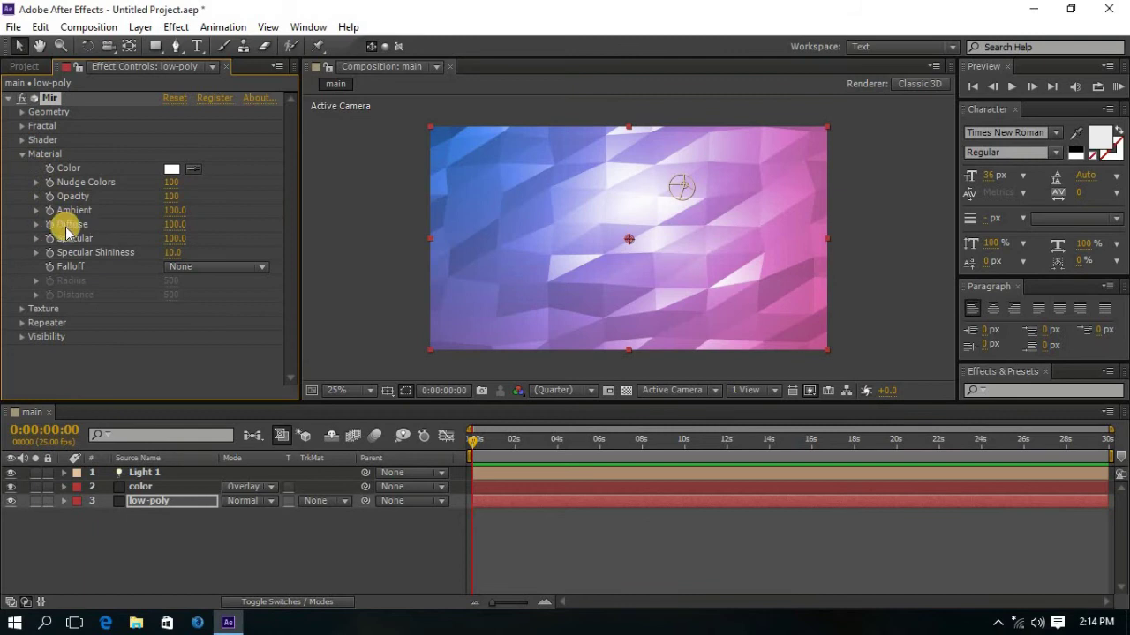
{"action": "mouse_move", "coordinate": [172, 228]}
{"action": "left_mouse_down"}
{"action": "mouse_move", "coordinate": [207, 227]}
{"action": "mouse_move", "coordinate": [80, 224]}
{"action": "mouse_move", "coordinate": [169, 226]}
{"action": "mouse_move", "coordinate": [152, 226]}
{"action": "left_mouse_up"}
{"action": "left_click", "coordinate": [202, 536]}
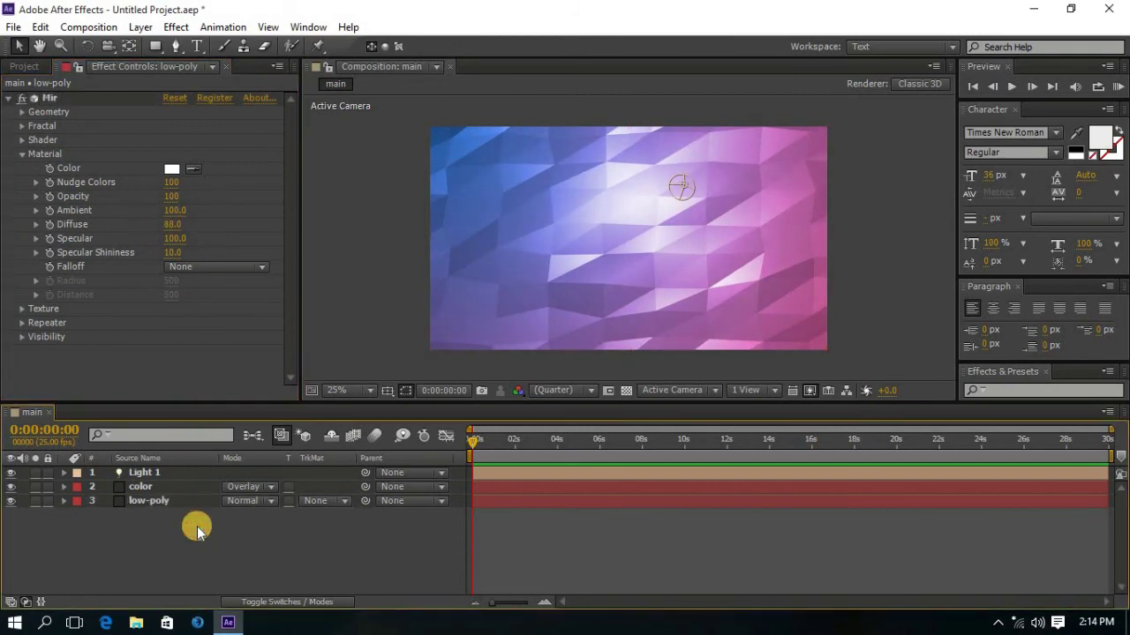
{"action": "left_click", "coordinate": [22, 154]}
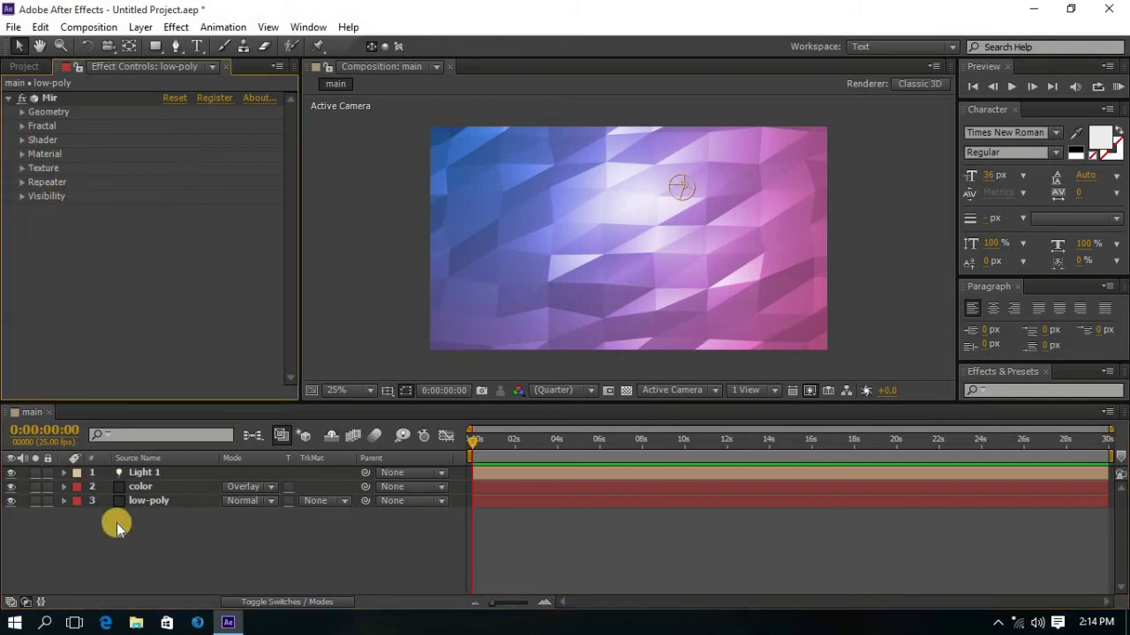
Reposition and re-aim the spot light Light 1 near the composition's right edge.
{"action": "left_click", "coordinate": [141, 475]}
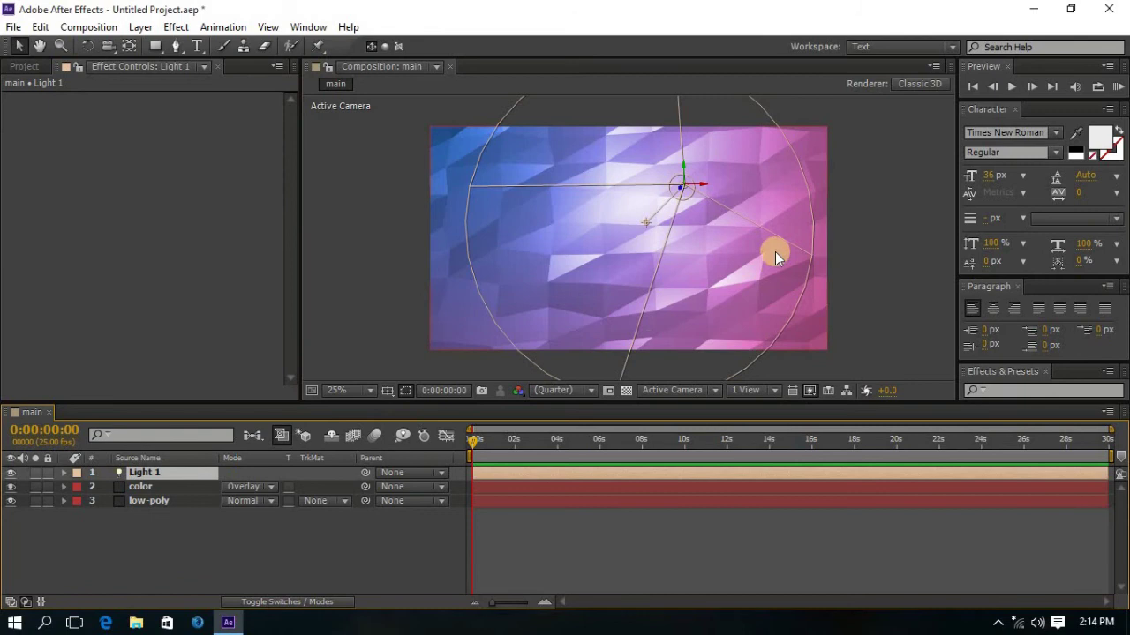
{"action": "left_click_drag", "start_coordinate": [684, 189], "coordinate": [746, 124]}
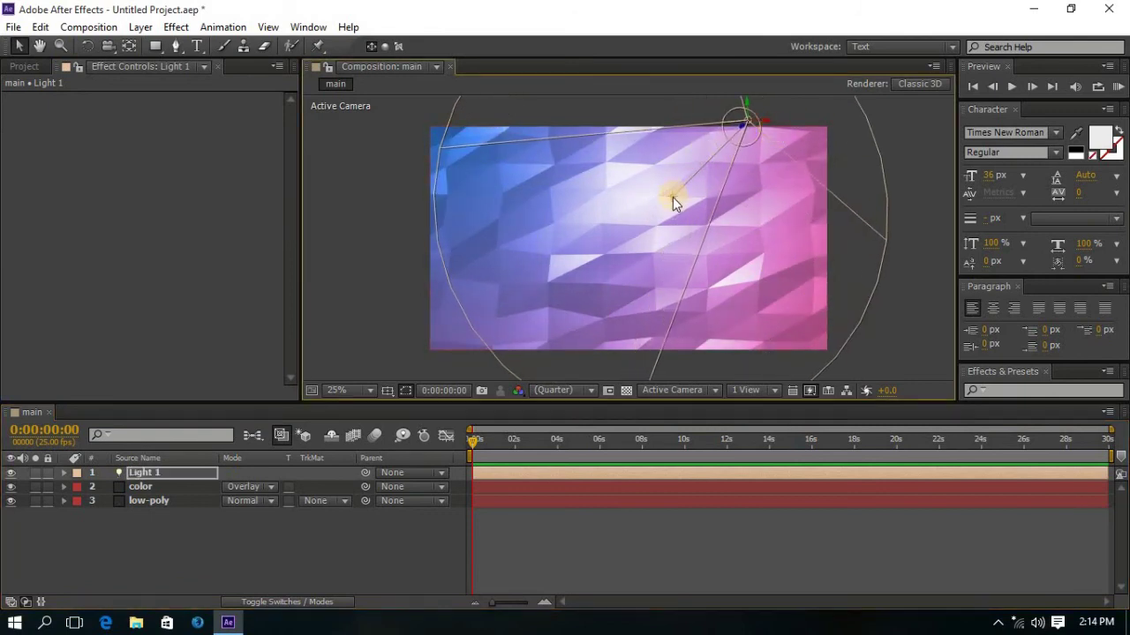
{"action": "left_click_drag", "start_coordinate": [672, 197], "coordinate": [600, 231]}
{"action": "left_click_drag", "start_coordinate": [746, 123], "coordinate": [835, 185]}
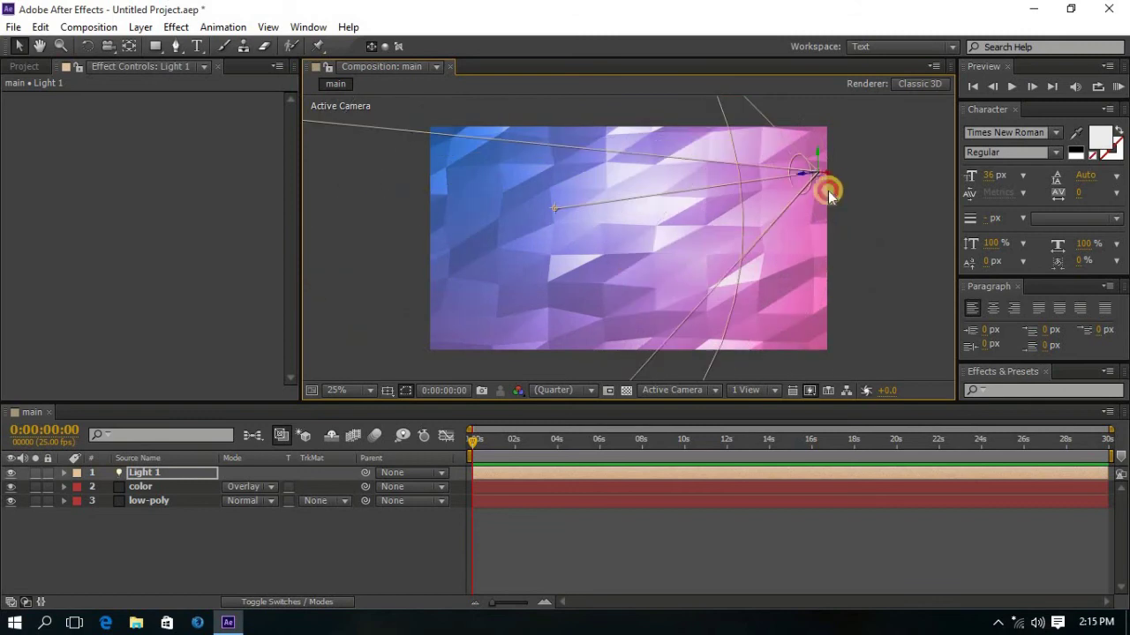
{"action": "left_click", "coordinate": [893, 286]}
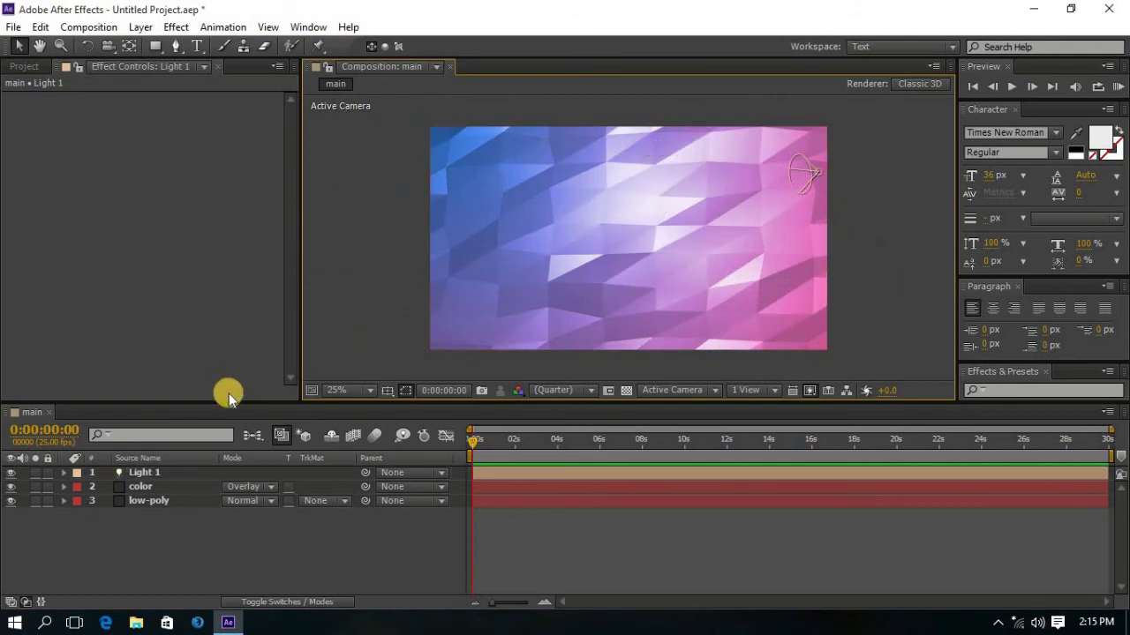
Dim Light 1's Intensity to 46% in its Light Options.
{"action": "left_click", "coordinate": [63, 473]}
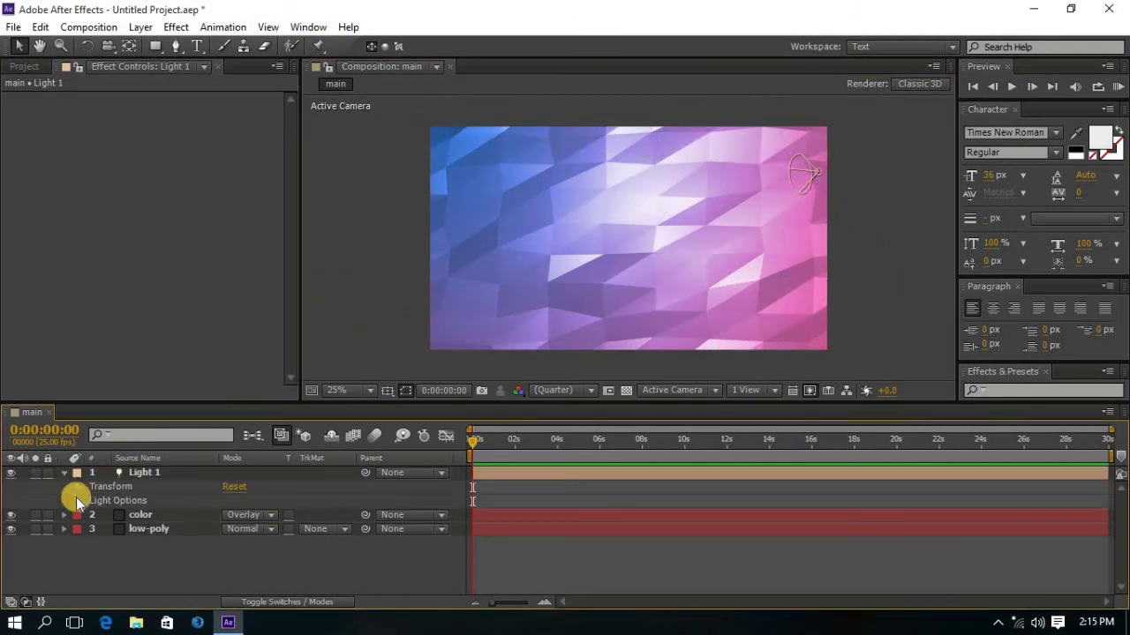
{"action": "left_click", "coordinate": [77, 499]}
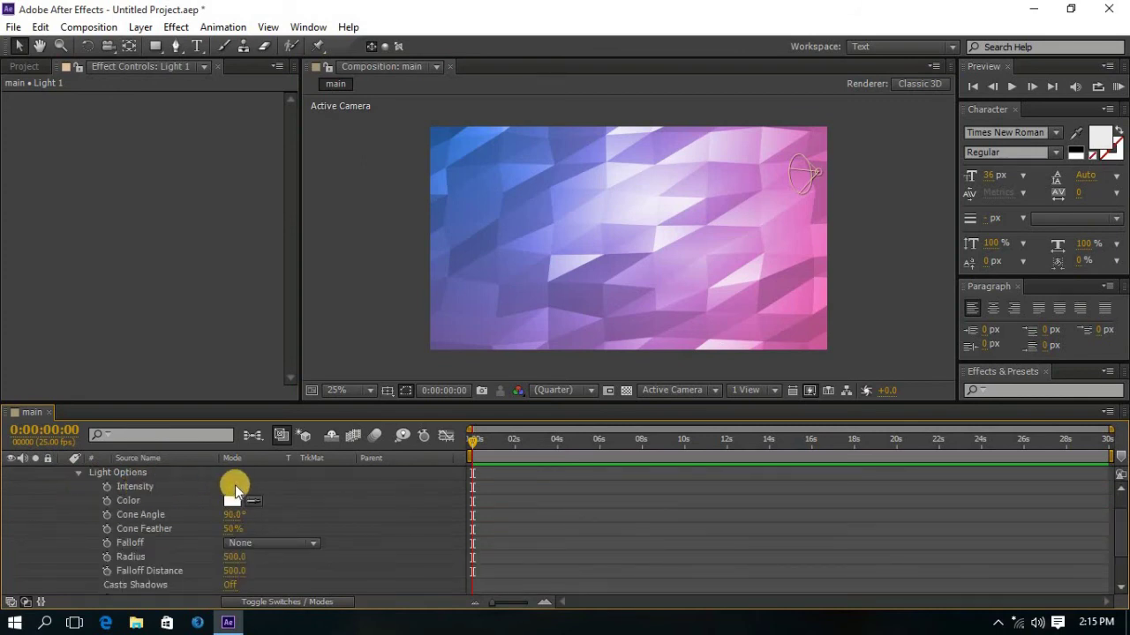
{"action": "left_click_drag", "start_coordinate": [232, 487], "coordinate": [224, 489]}
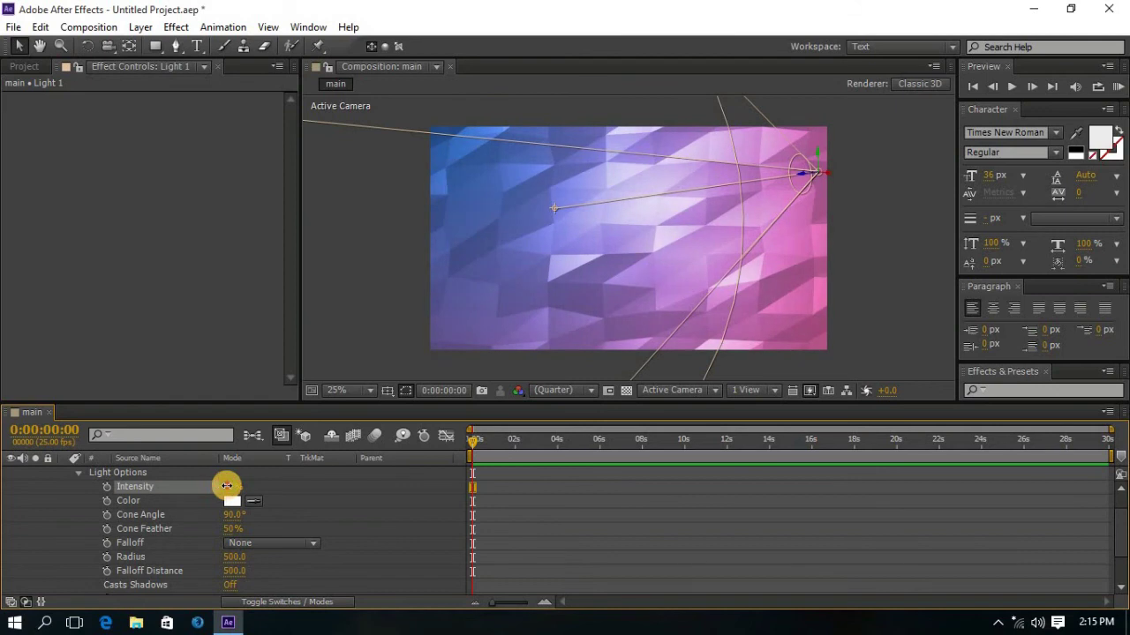
{"action": "left_click", "coordinate": [78, 474]}
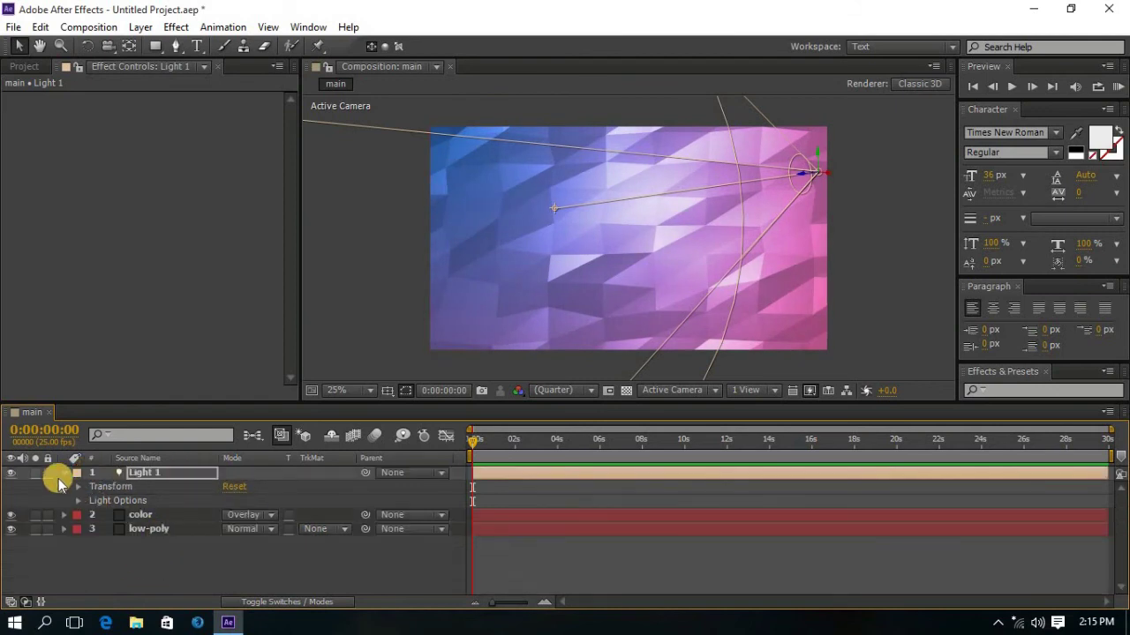
{"action": "left_click", "coordinate": [64, 474]}
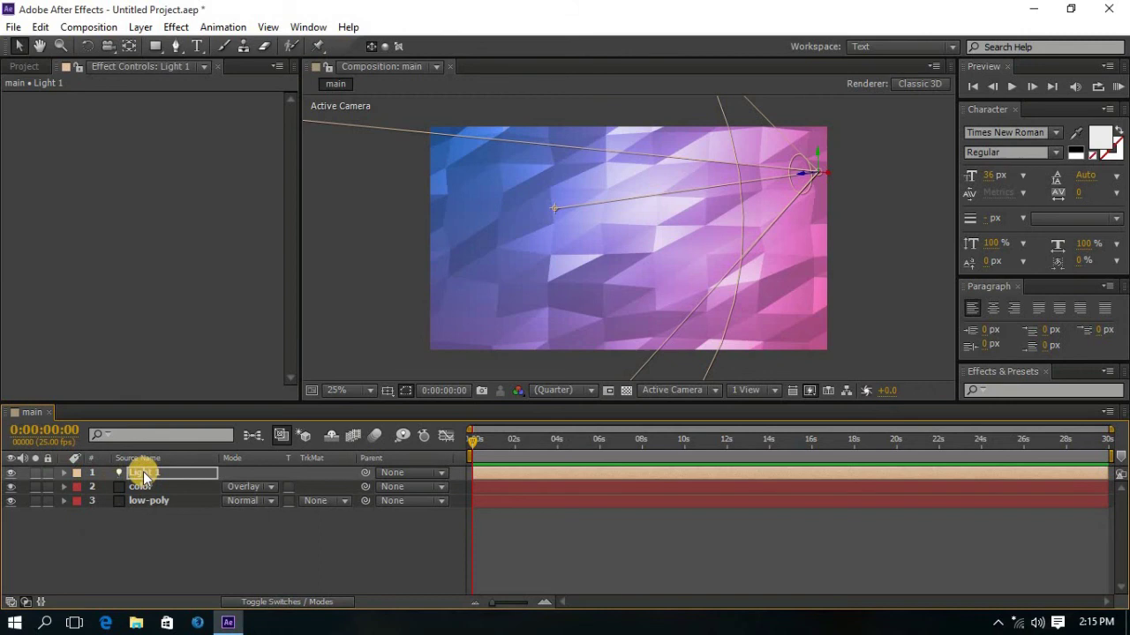
{"action": "left_click", "coordinate": [868, 256]}
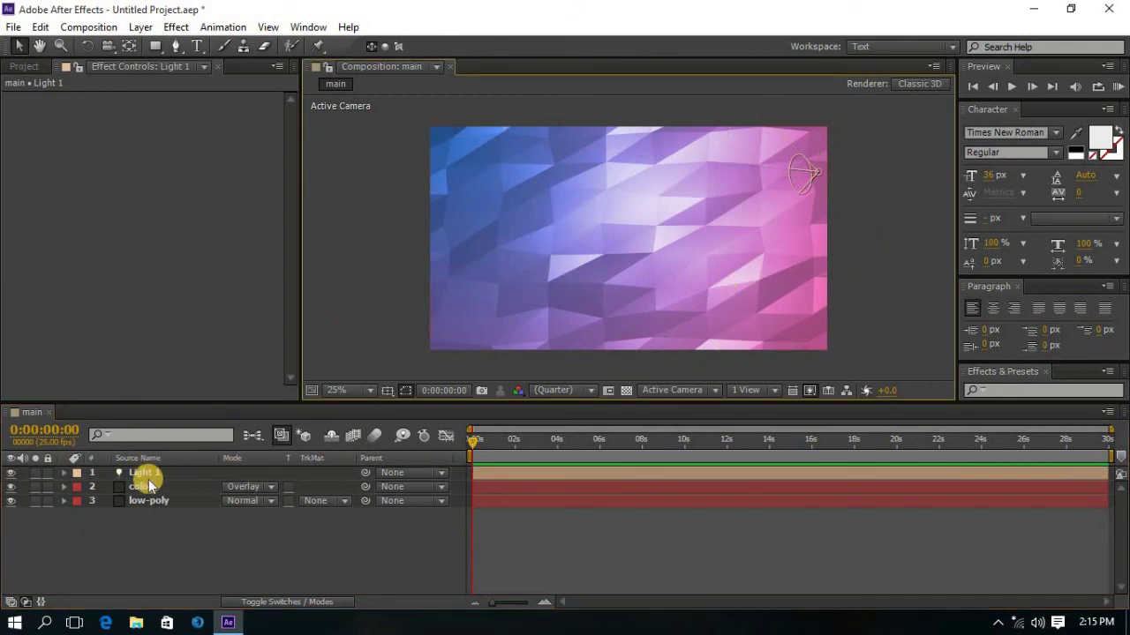
Keyframe the low-poly Fractal Evolution from 0 at the start to 100 at 0:00:04:01.
{"action": "left_click", "coordinate": [150, 505]}
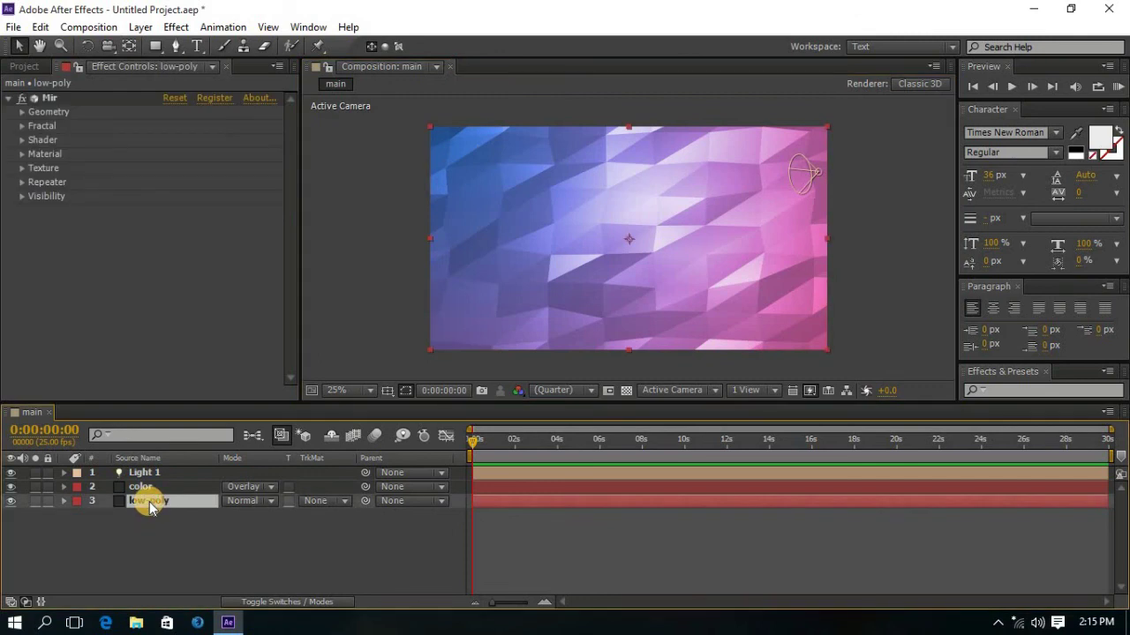
{"action": "left_click", "coordinate": [25, 129]}
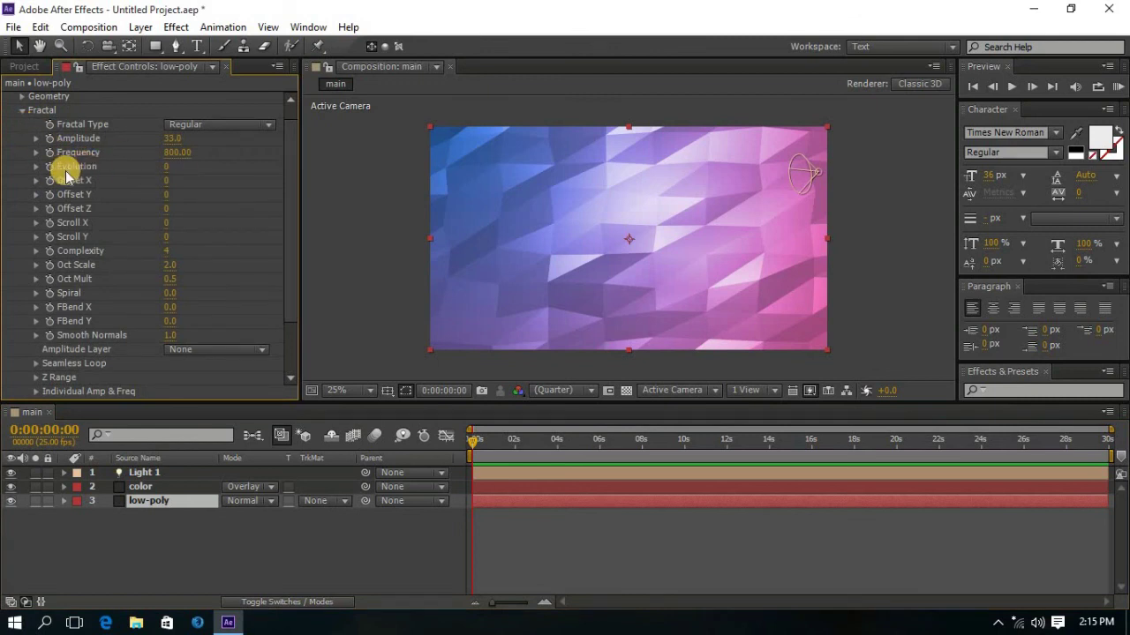
{"action": "key", "text": "Return"}
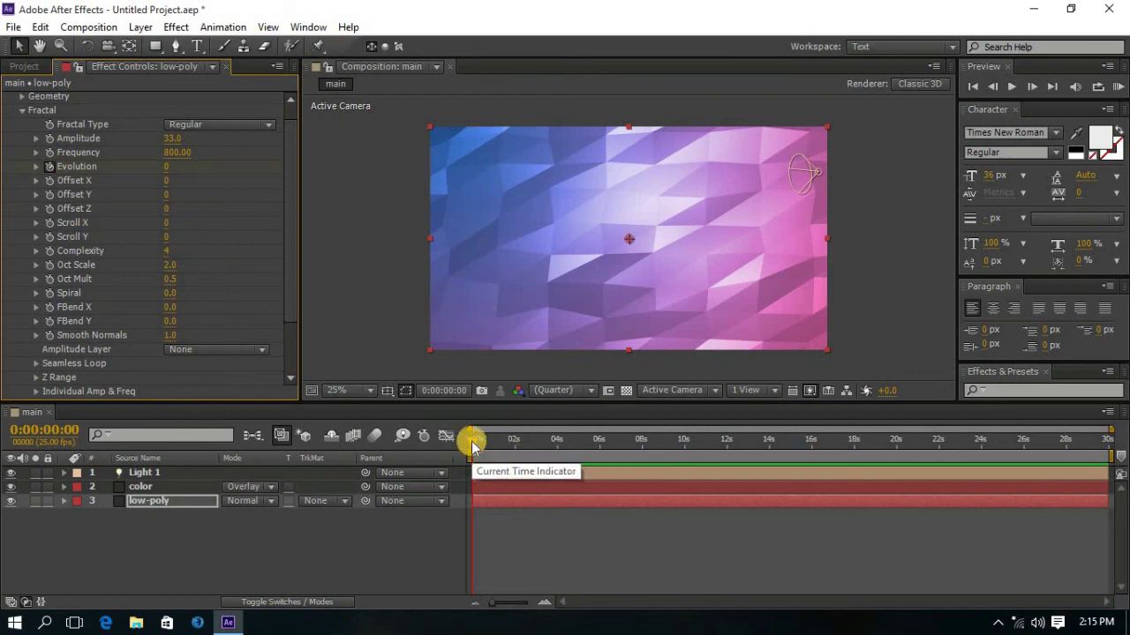
{"action": "left_click_drag", "start_coordinate": [472, 441], "coordinate": [560, 445]}
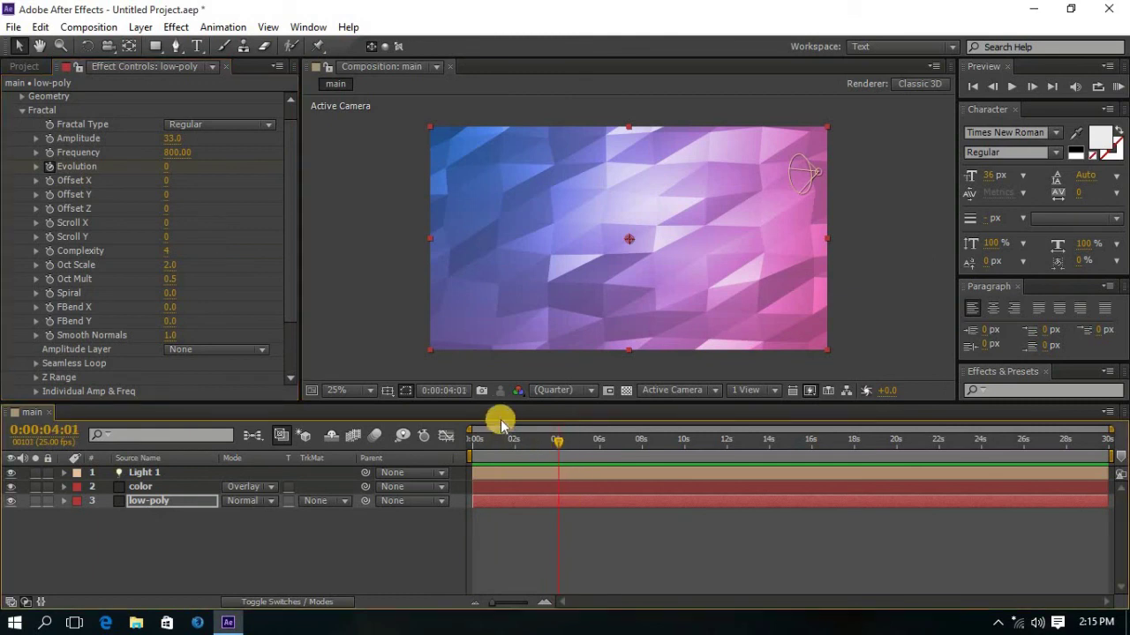
{"action": "left_click_drag", "start_coordinate": [167, 165], "coordinate": [256, 171]}
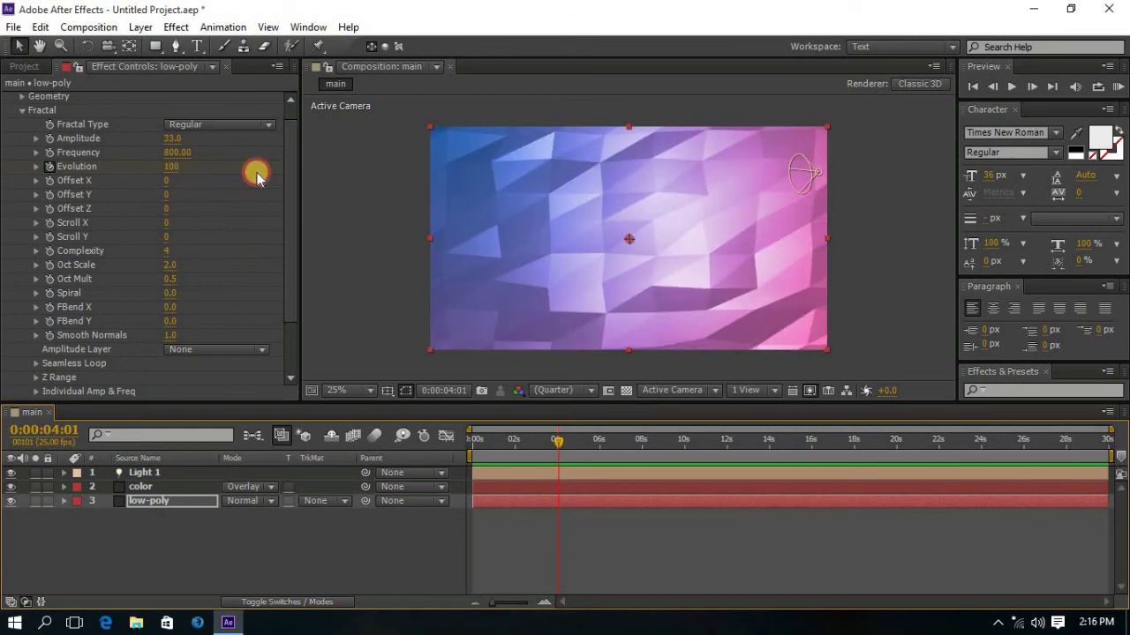
{"action": "left_click_drag", "start_coordinate": [561, 444], "coordinate": [468, 443]}
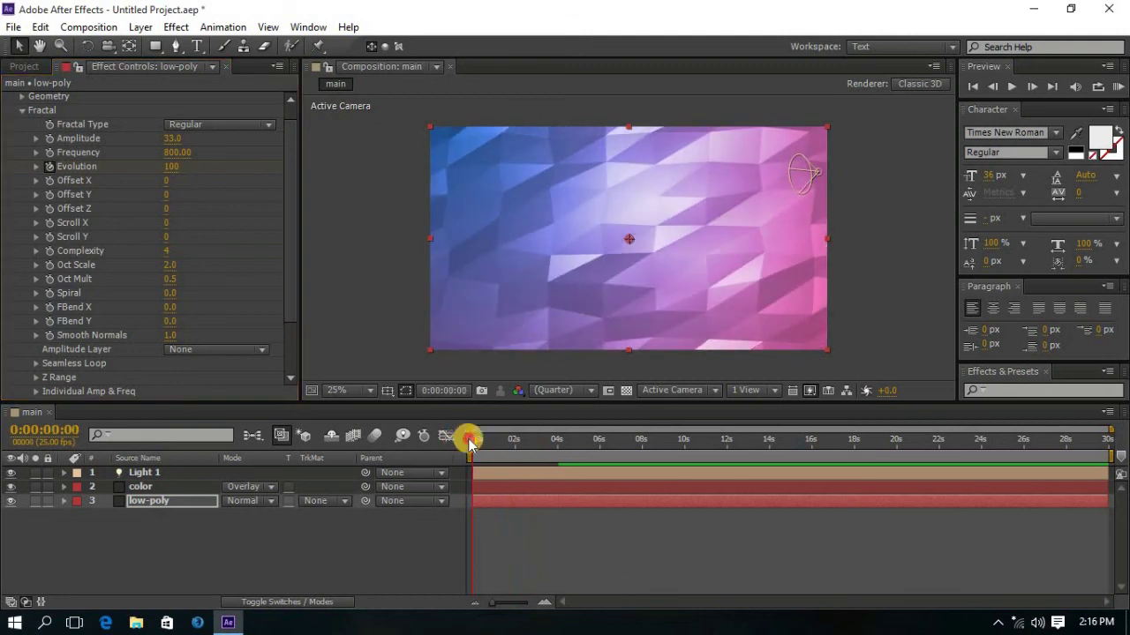
Play a preview of the evolving blue-to-pink low-poly animation.
{"action": "left_click", "coordinate": [1011, 86]}
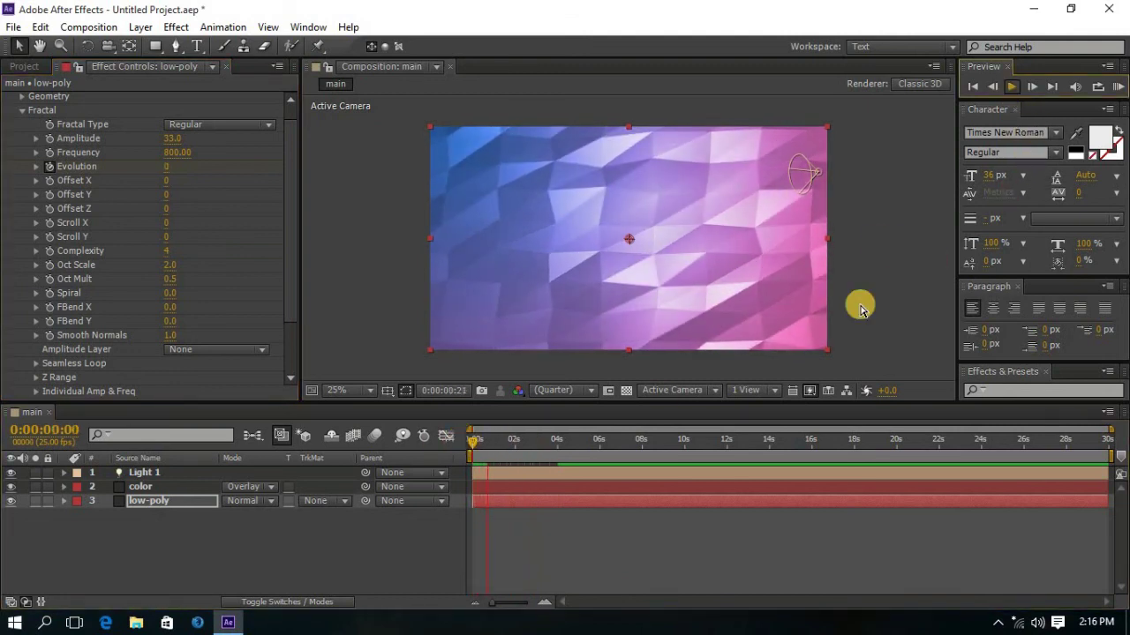